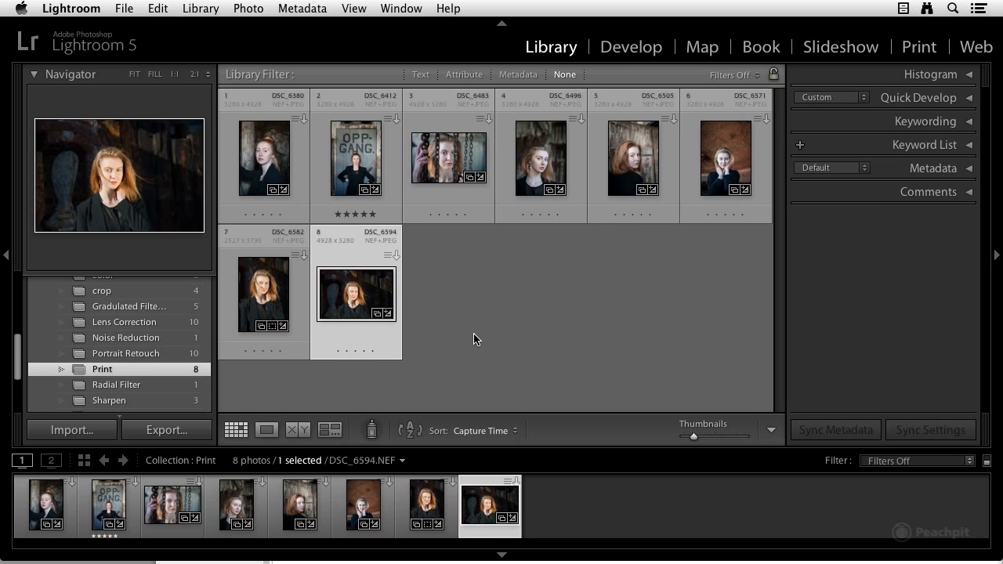
Select all eight photos in the Print collection and open the Export settings for them.
key("super+a")
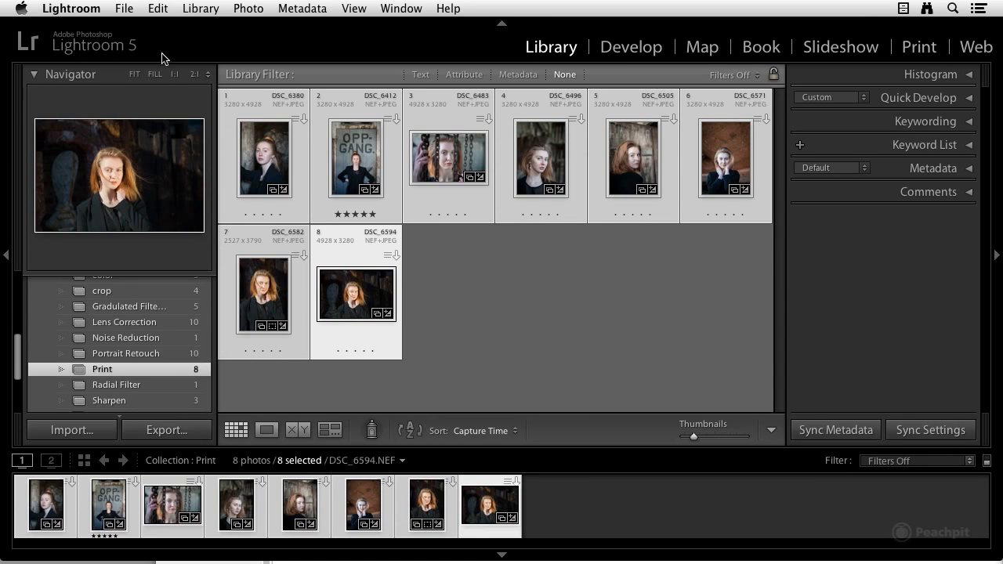
left_click(124, 11)
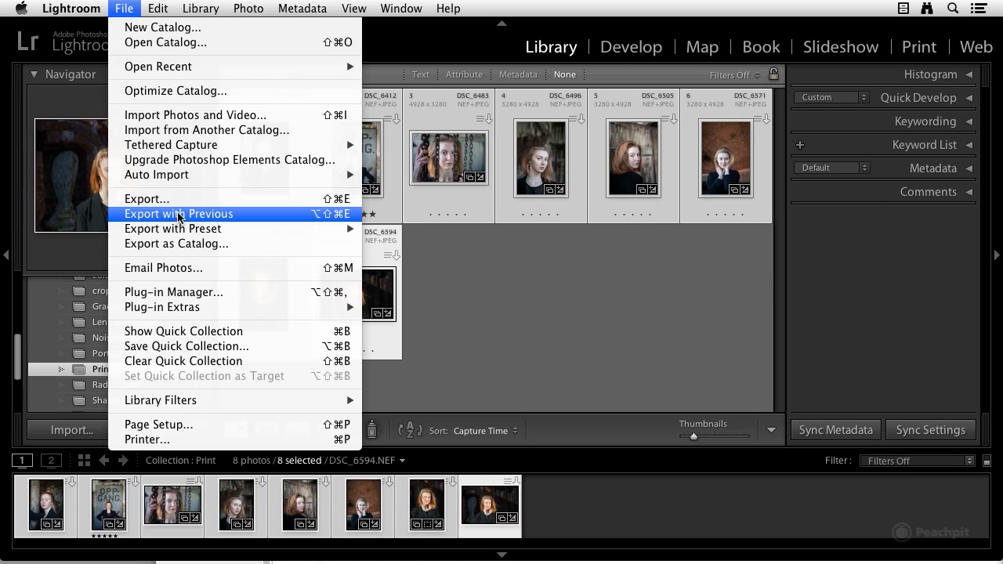
mouse_move(274, 232)
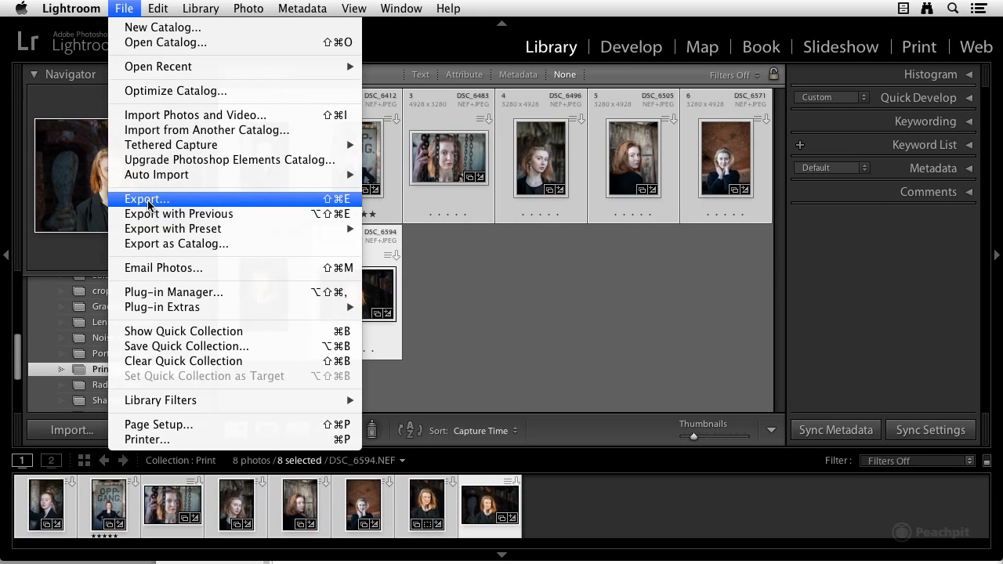
left_click(149, 206)
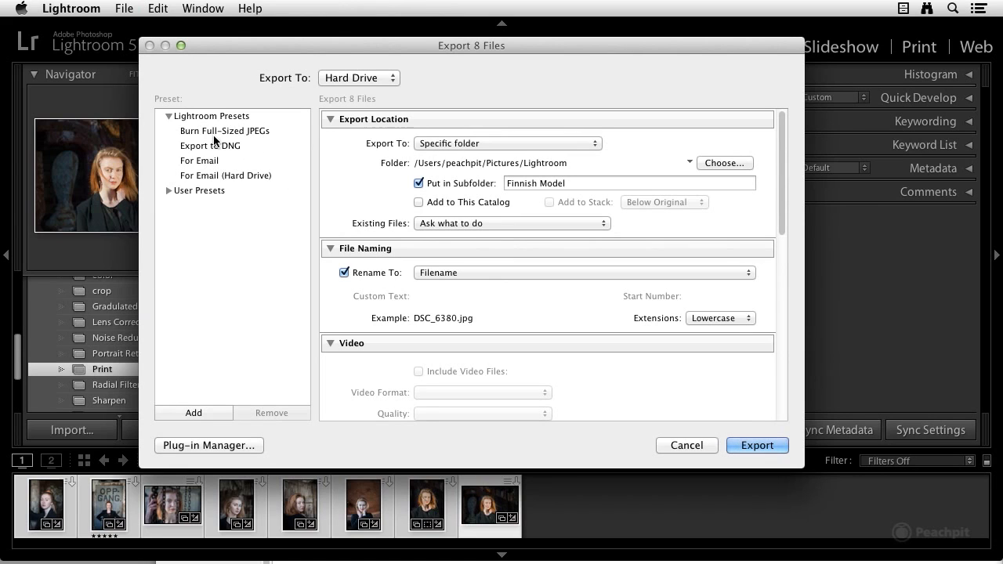
Choose Hard Drive as the overall export destination.
left_click(370, 79)
left_click(378, 78)
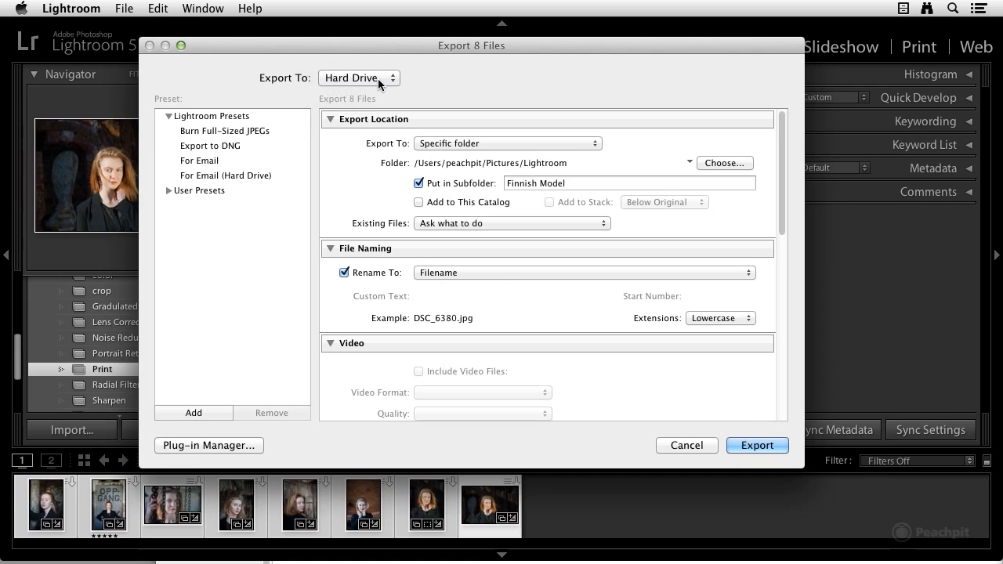
left_click(378, 80)
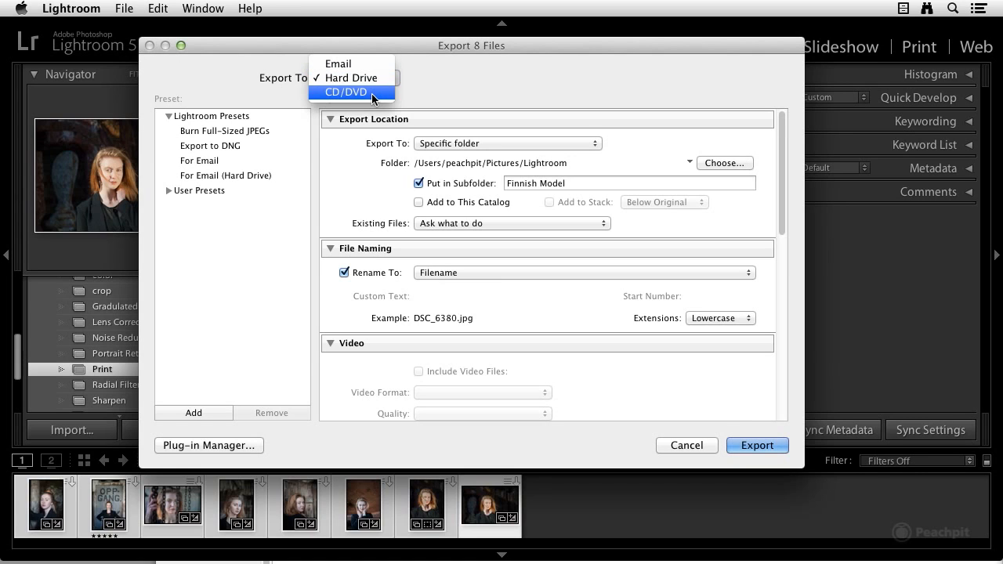
left_click(371, 79)
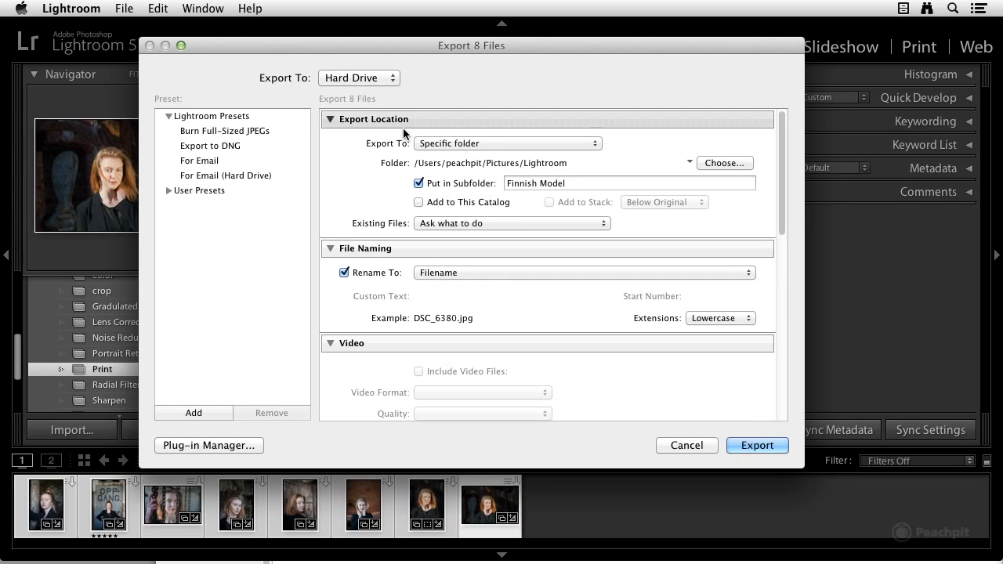
Choose the Lightroom folder in Pictures as the specific export folder, using the Finnish Model subfolder.
left_click(471, 144)
left_click(469, 145)
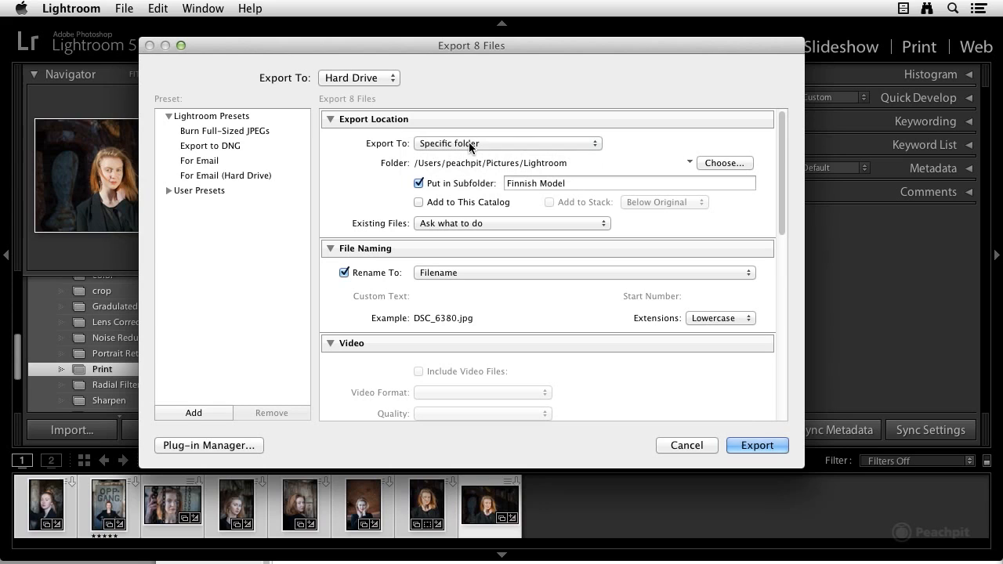
left_click(733, 164)
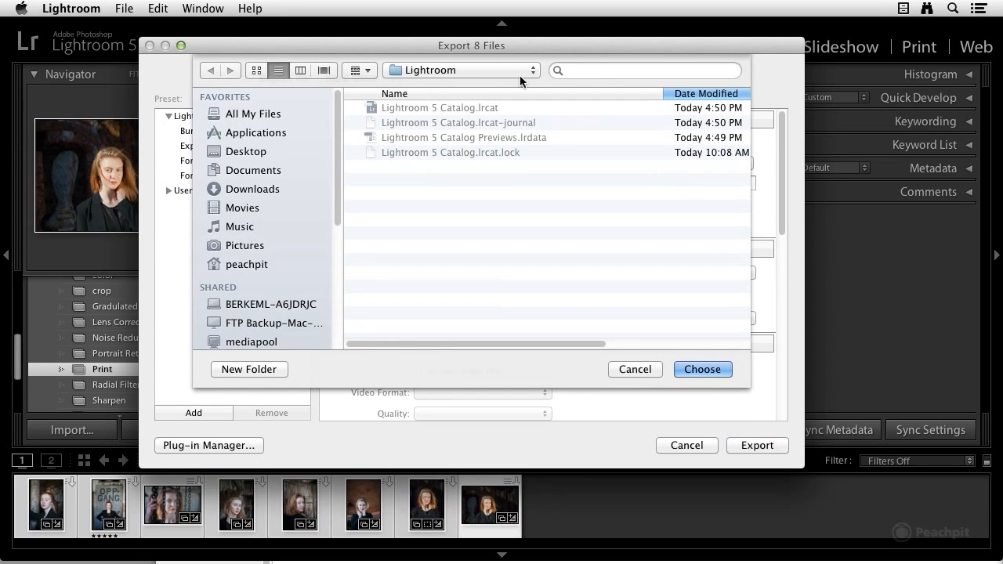
left_click(705, 367)
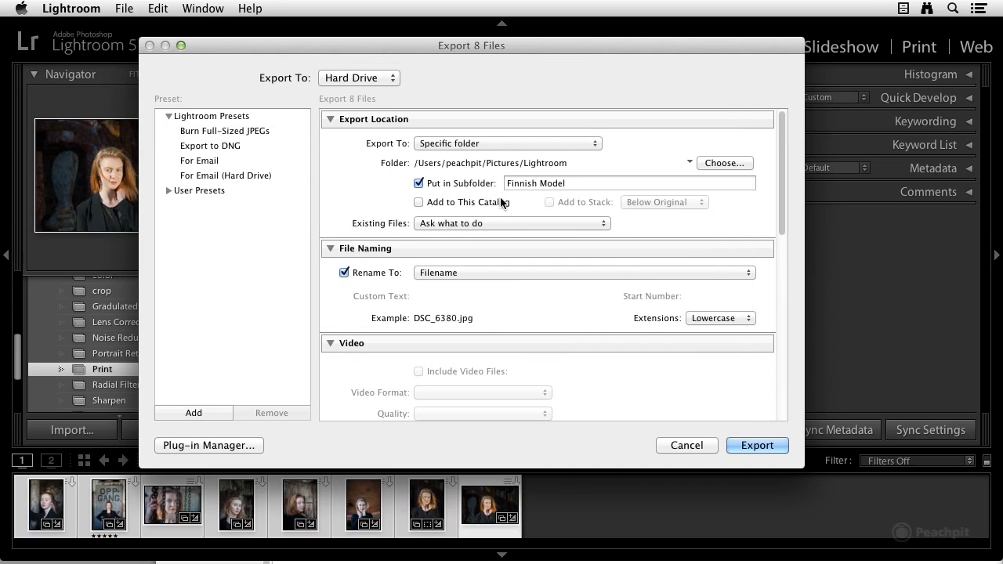
triple_click(571, 184)
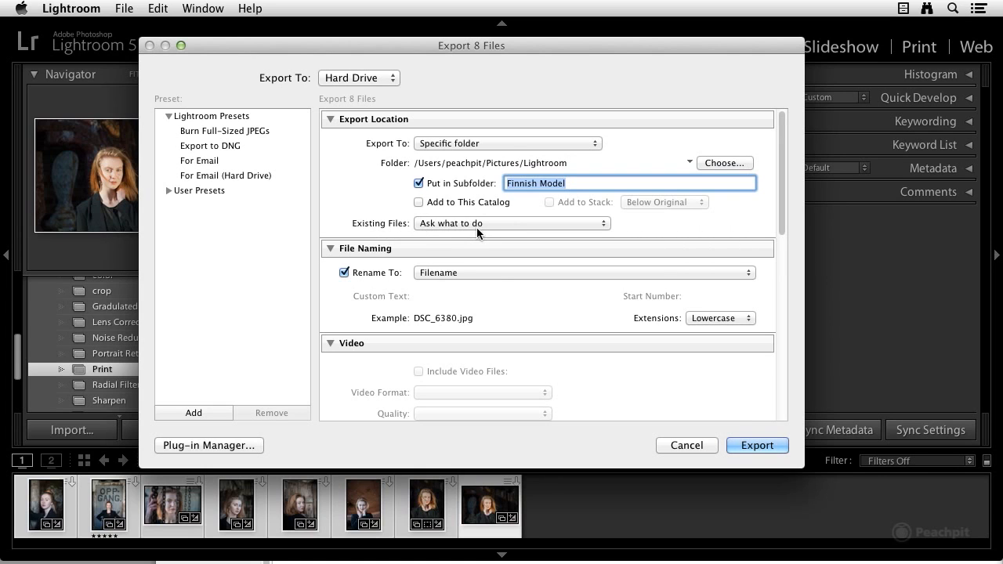
Examine the renaming options and the Filename Template Editor, leaving the naming template as Filename.
left_click(469, 272)
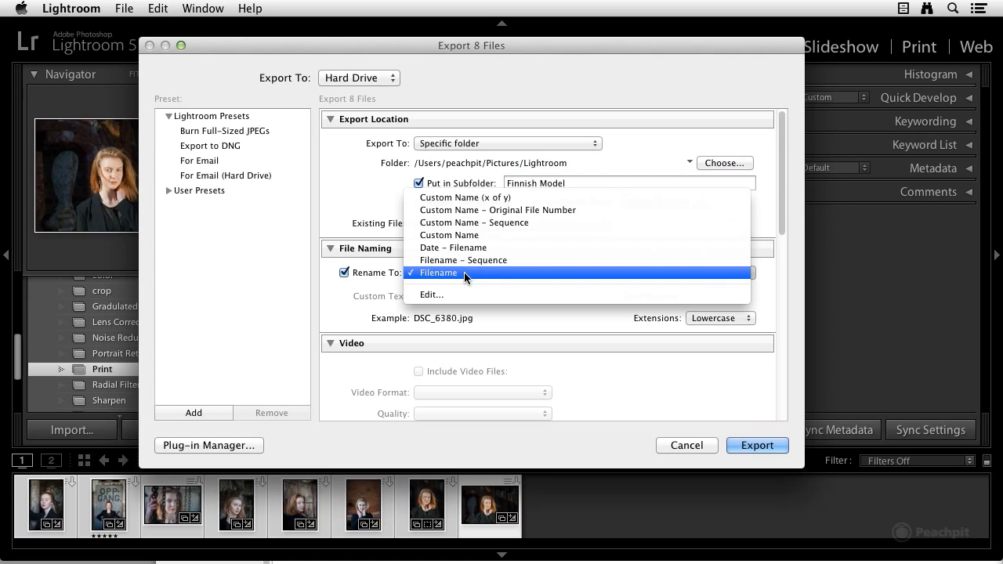
left_click(460, 295)
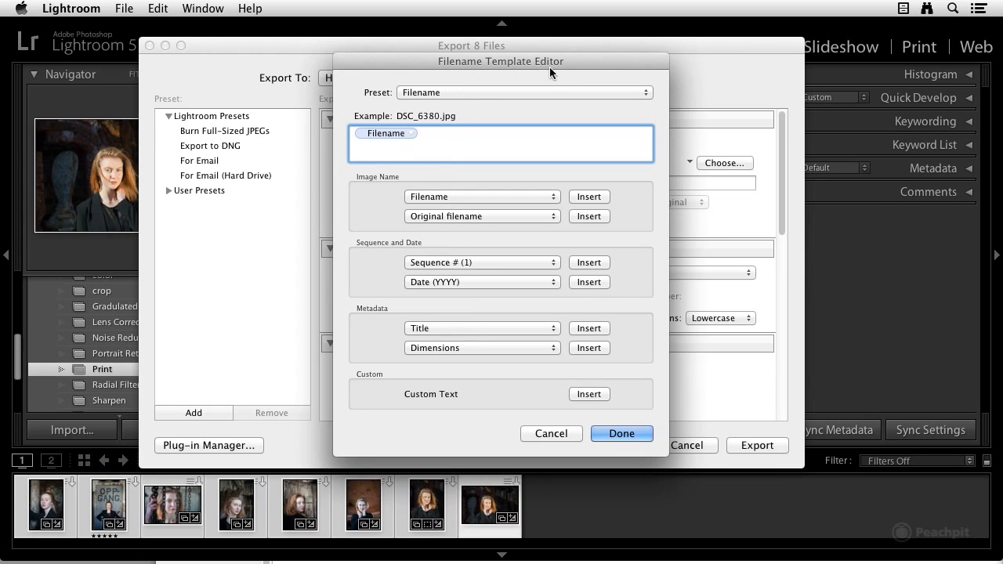
left_click(546, 433)
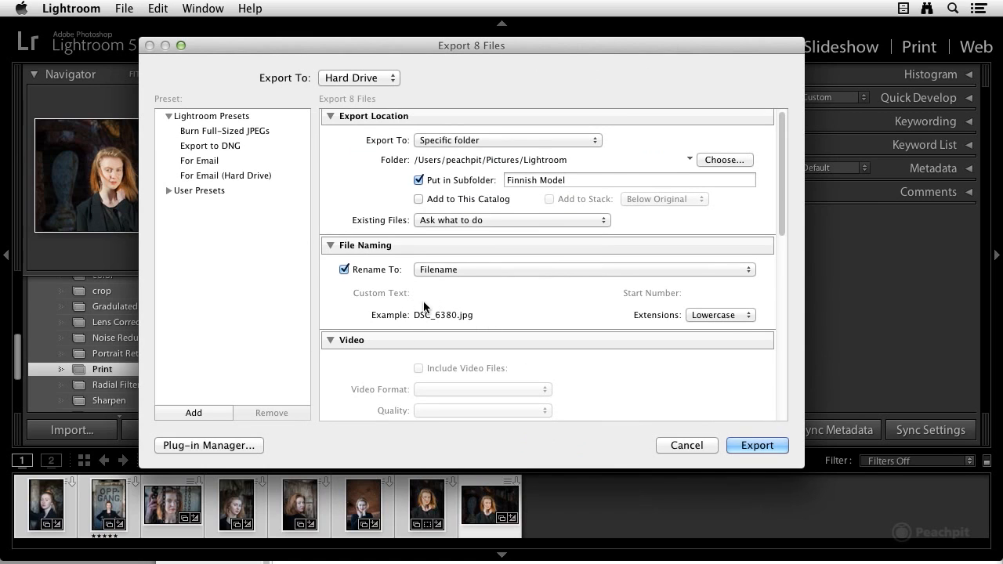
Review the image formats offered in the file settings, from JPEG through Original, and keep JPEG.
scroll(480, 313, "down", 5)
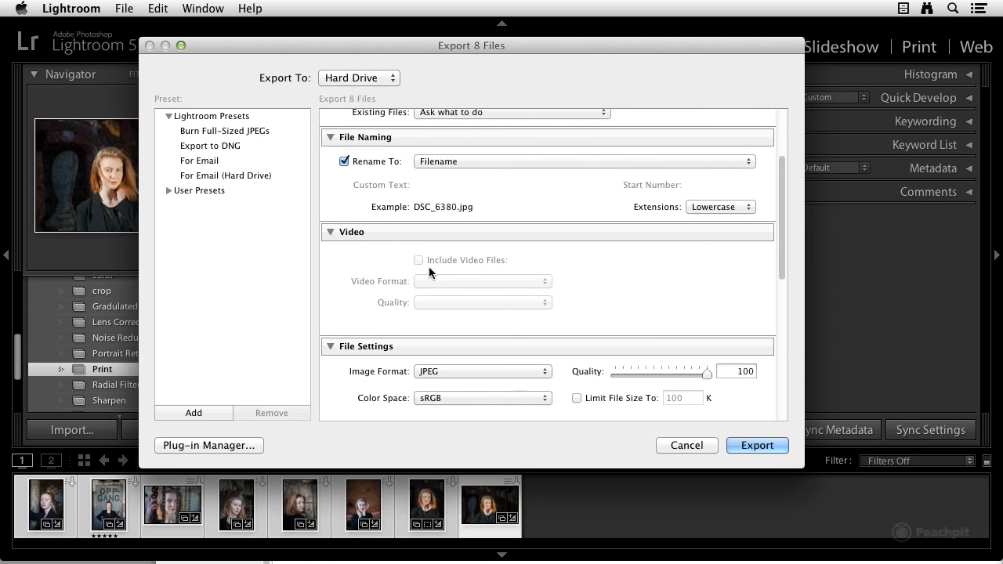
scroll(430, 266, "down", 2)
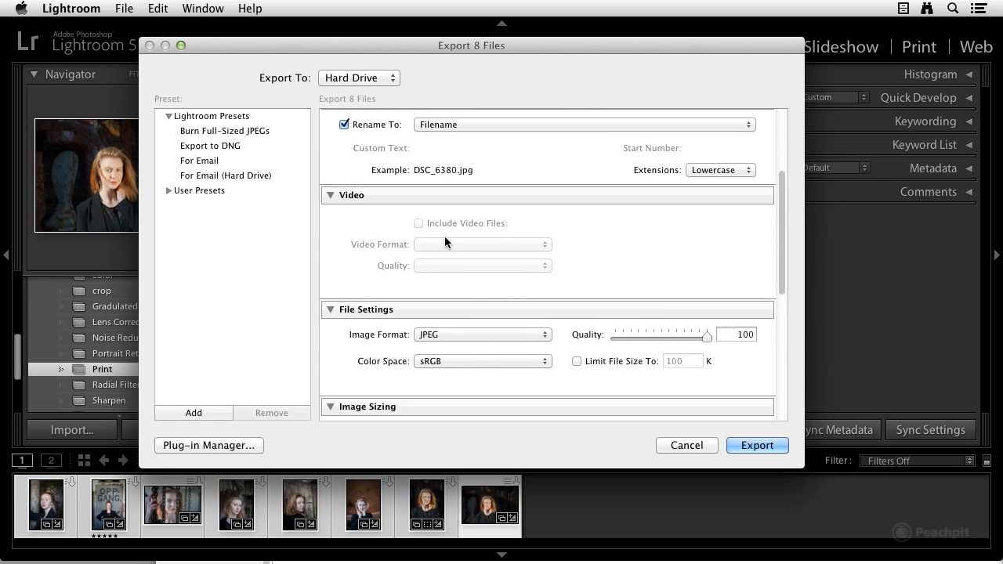
scroll(448, 243, "down", 3)
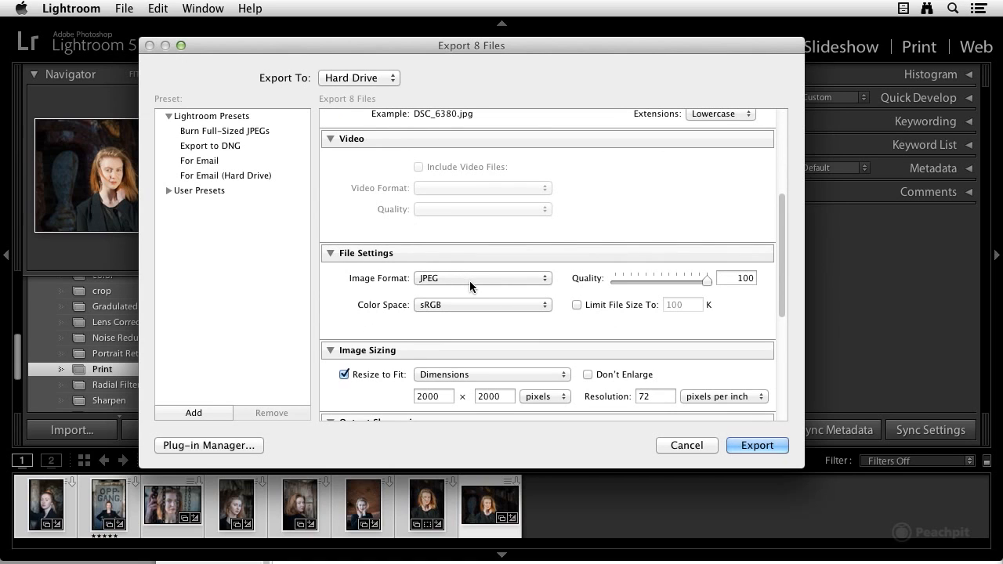
left_click(472, 280)
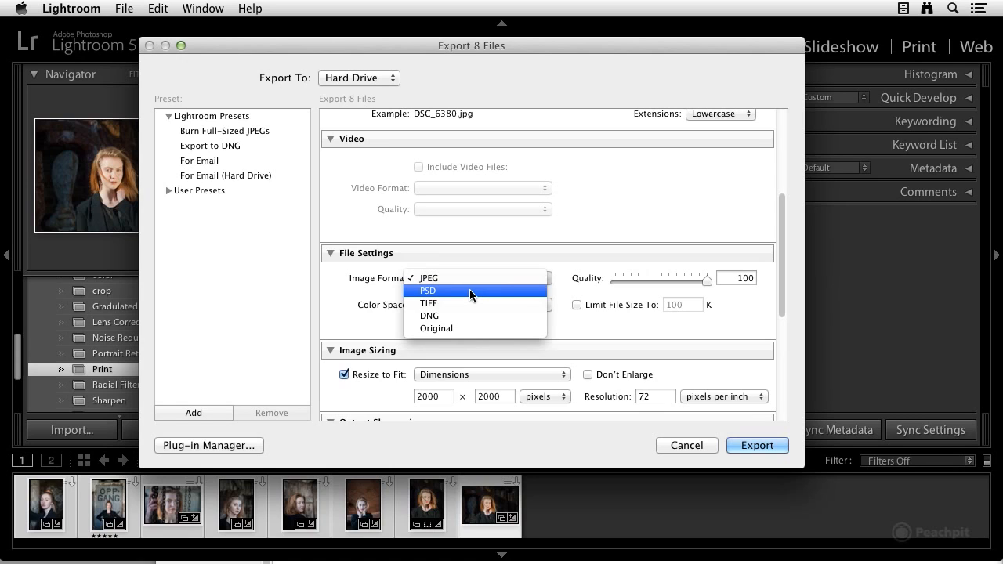
left_click(456, 330)
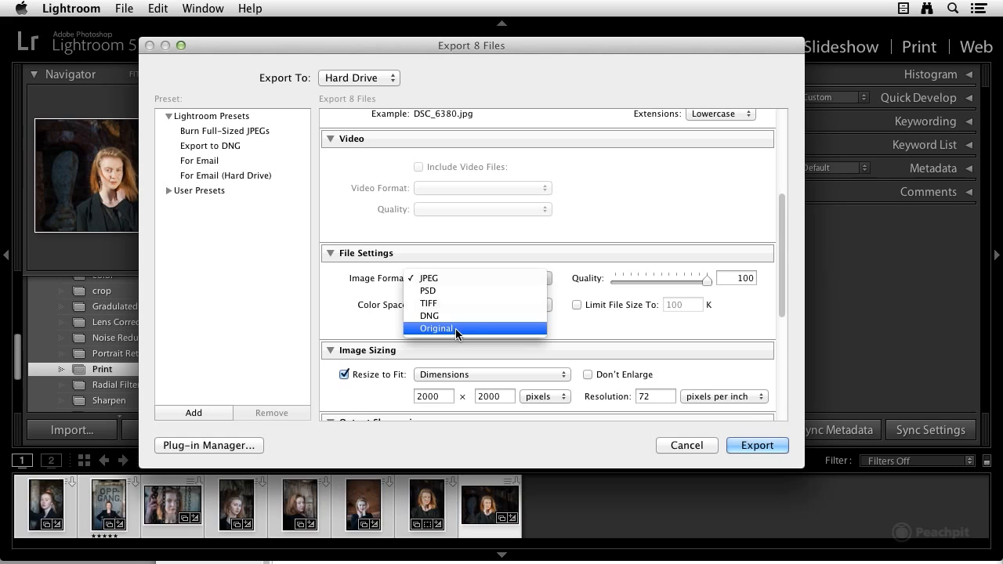
left_click(438, 281)
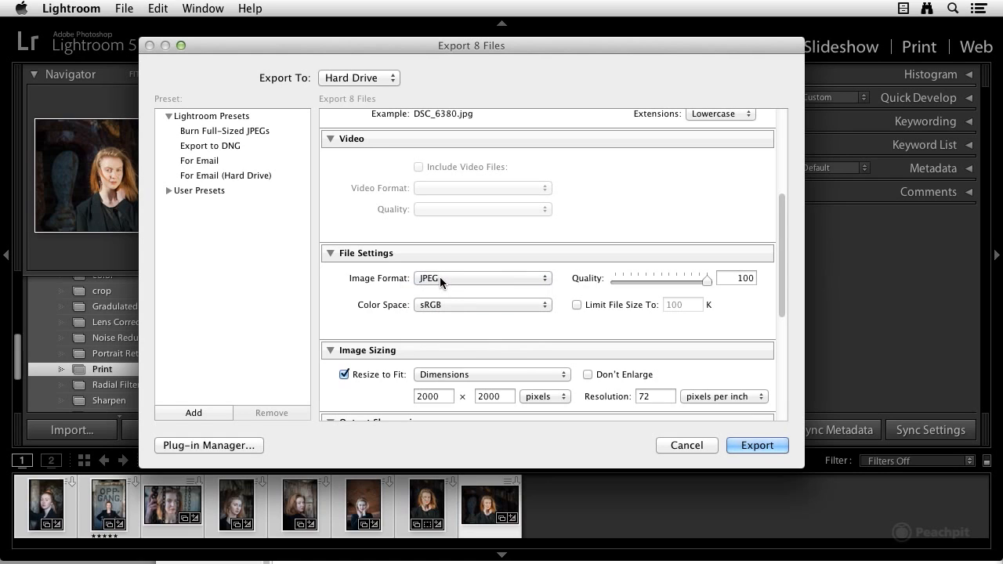
Switch the image format to TIFF to compare its options, and return it to JPEG.
left_click(440, 278)
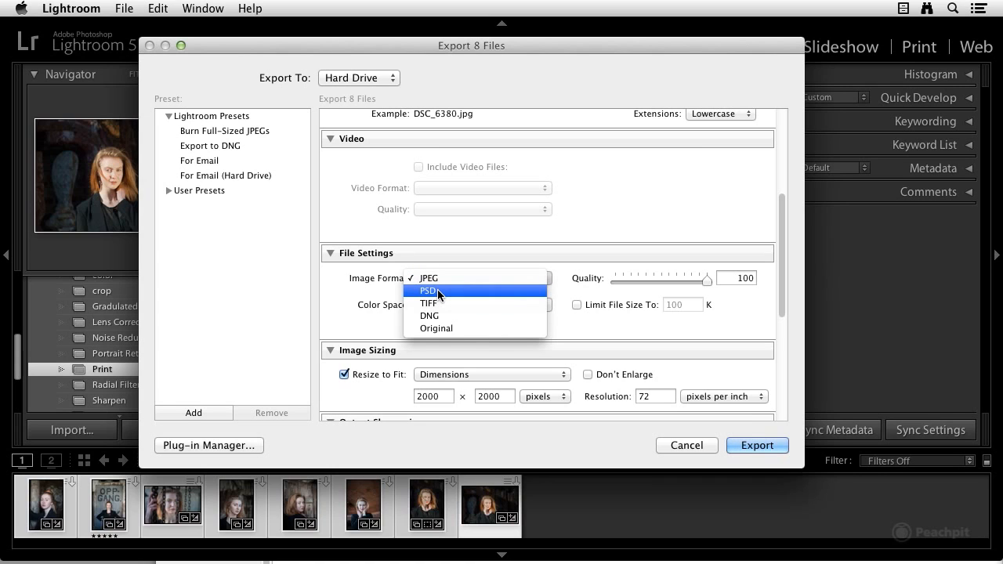
left_click(440, 303)
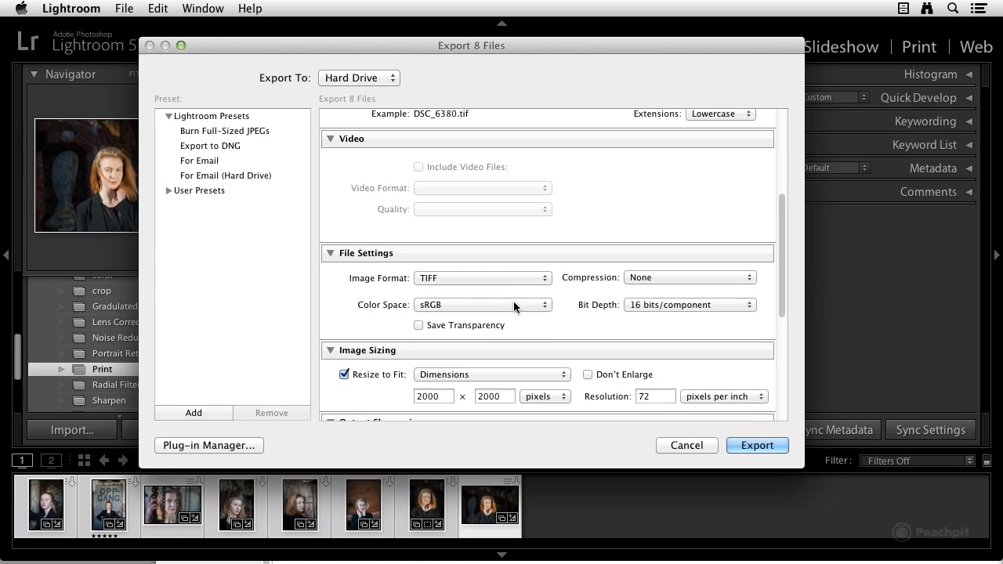
left_click(478, 279)
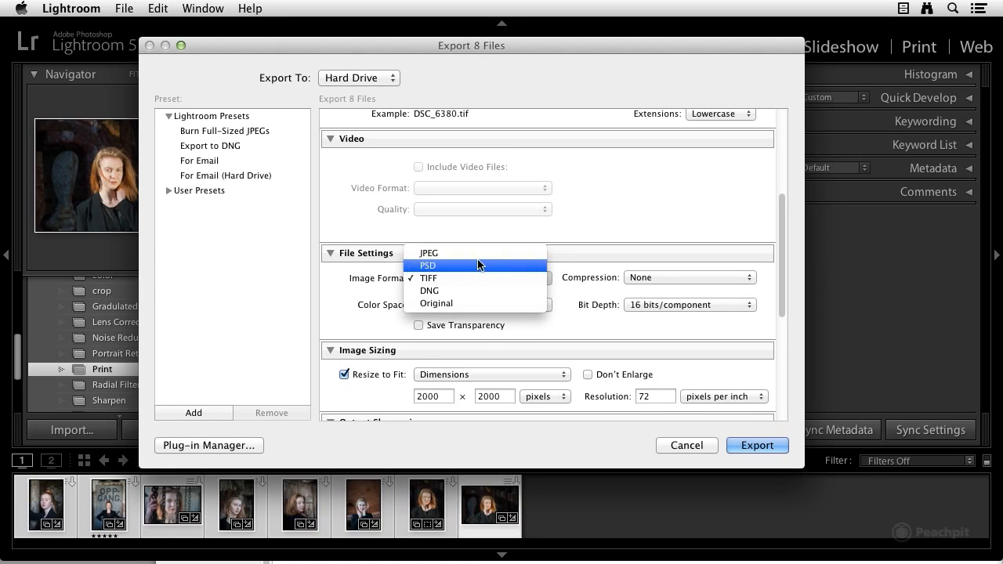
key("Escape")
left_click(476, 254)
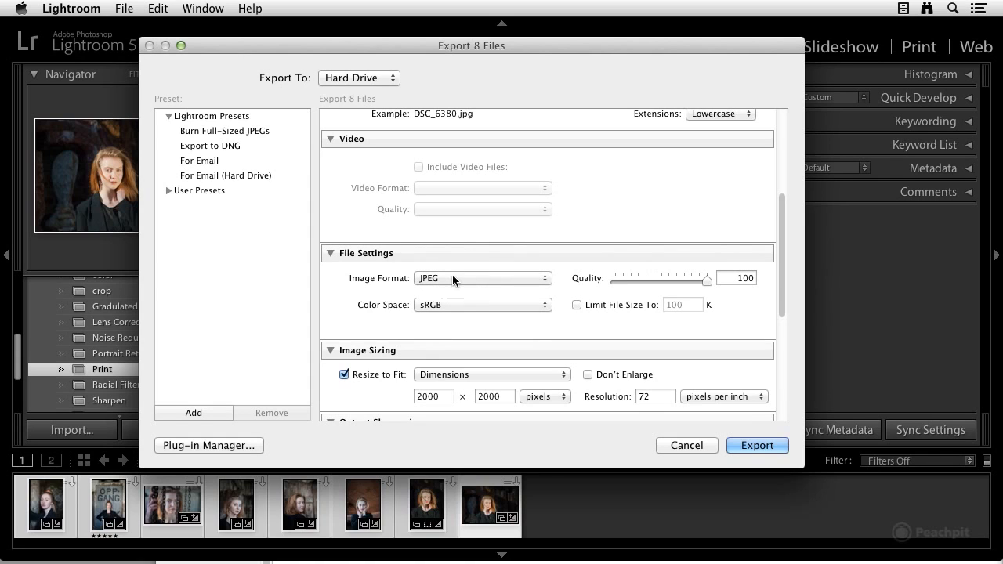
Choose the sRGB color space and set the JPEG quality to 80, with the file size limit off.
left_click(476, 304)
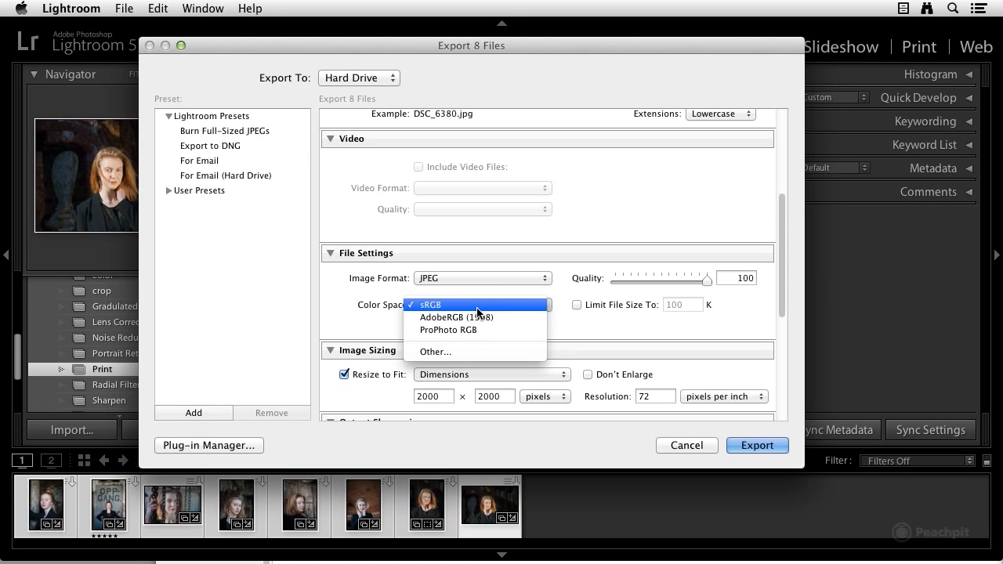
left_click(478, 306)
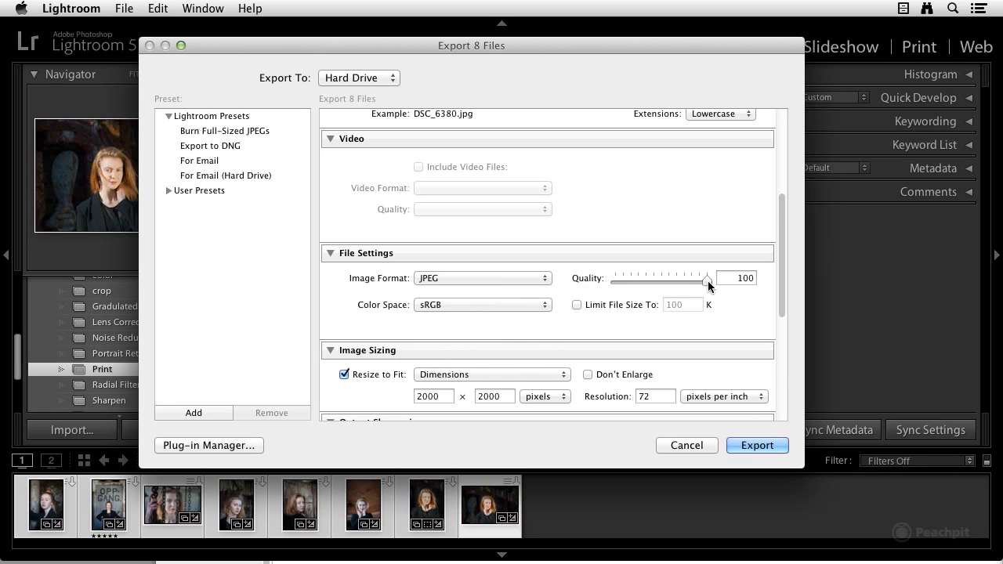
left_click_drag(700, 284, 707, 282)
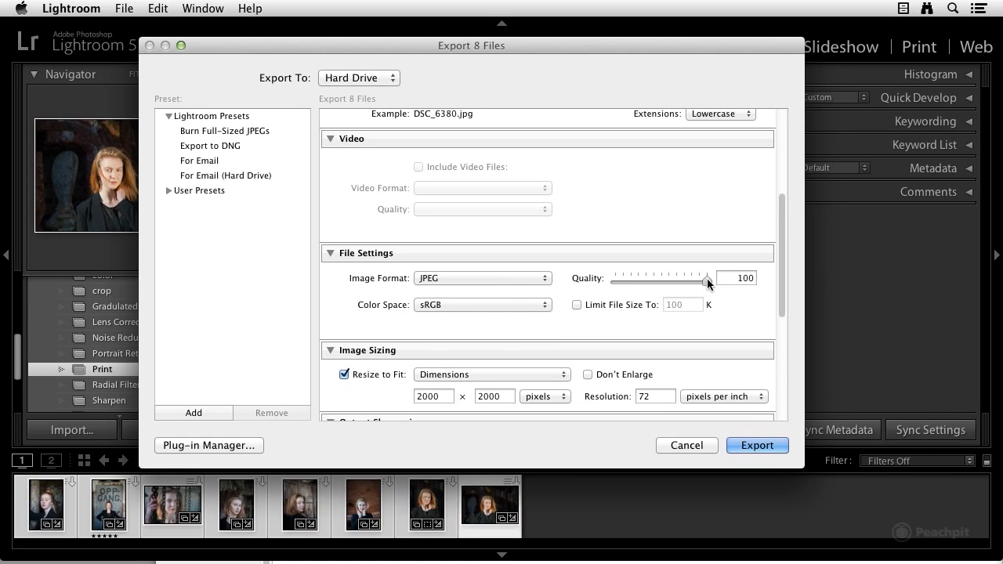
left_click_drag(707, 282, 694, 282)
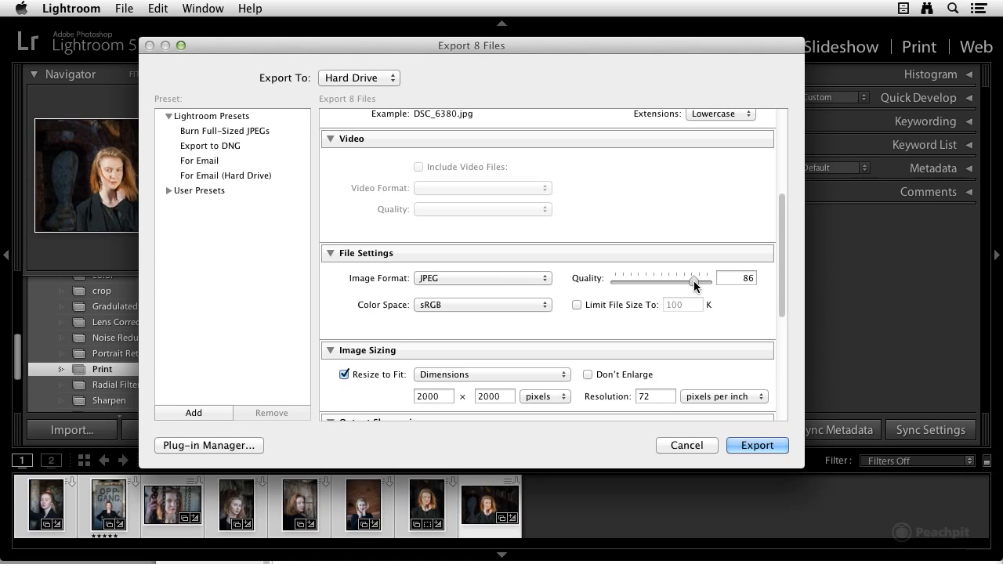
scroll(693, 280, "down", 1)
left_click_drag(696, 272, 691, 273)
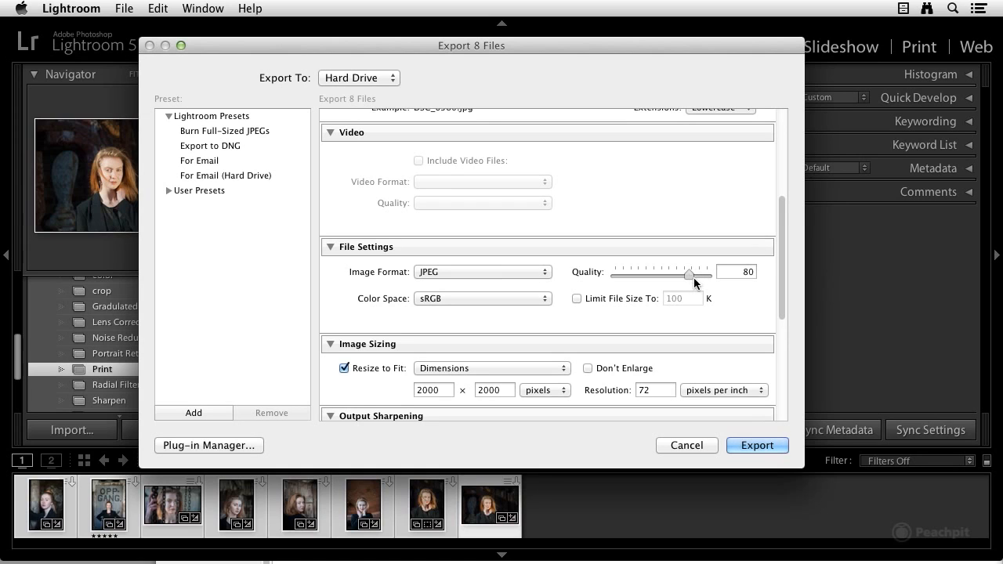
left_click(576, 298)
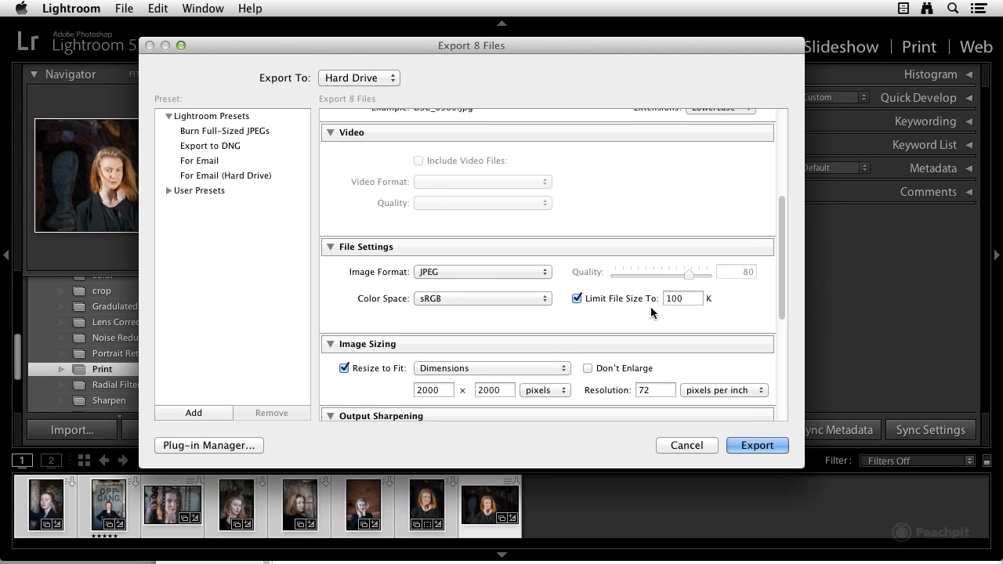
left_click(577, 298)
Keep Resize to Fit enabled in the image sizing settings and set it to Width & Height.
scroll(508, 323, "down", 1)
scroll(509, 328, "down", 5)
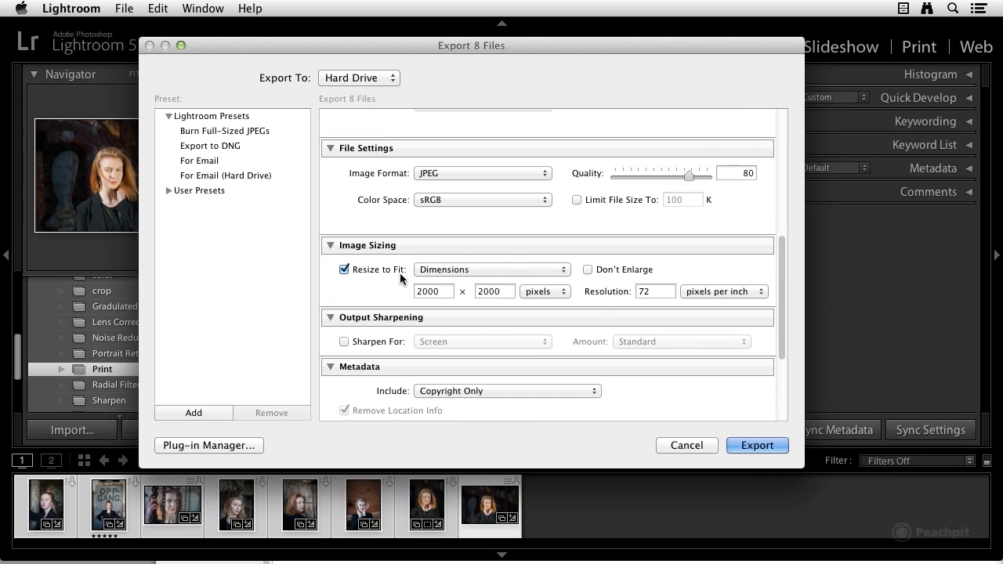
left_click(344, 270)
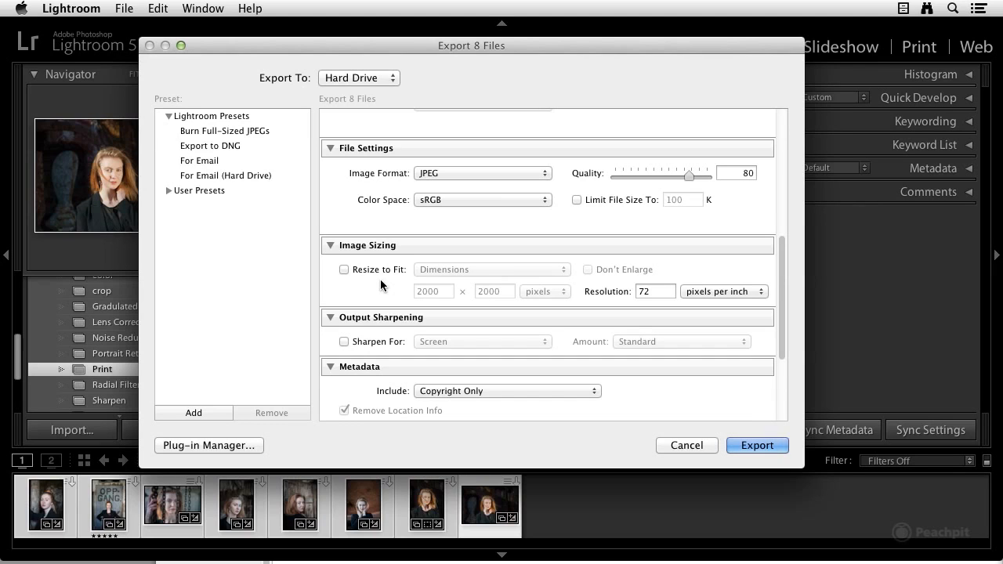
left_click(344, 270)
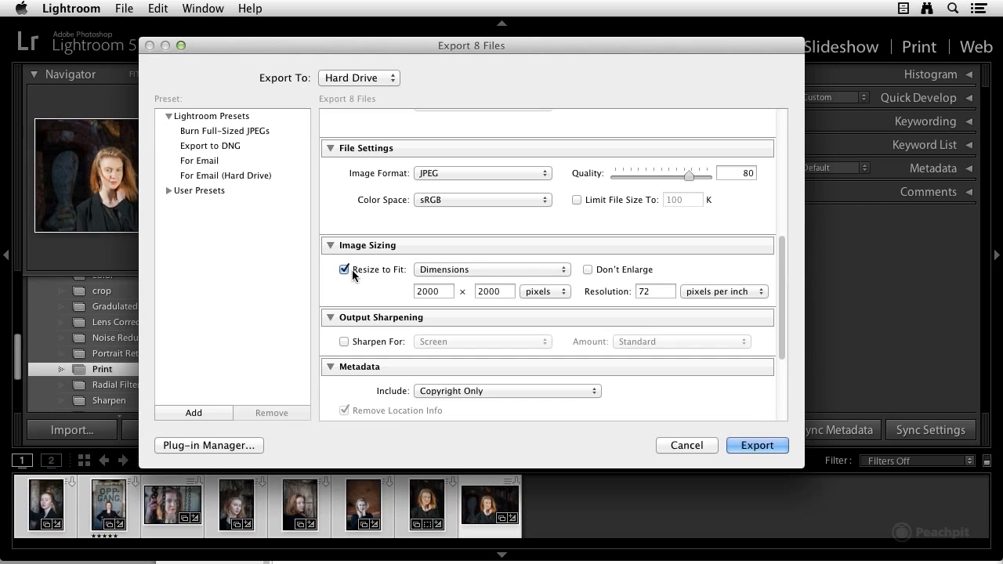
left_click(491, 268)
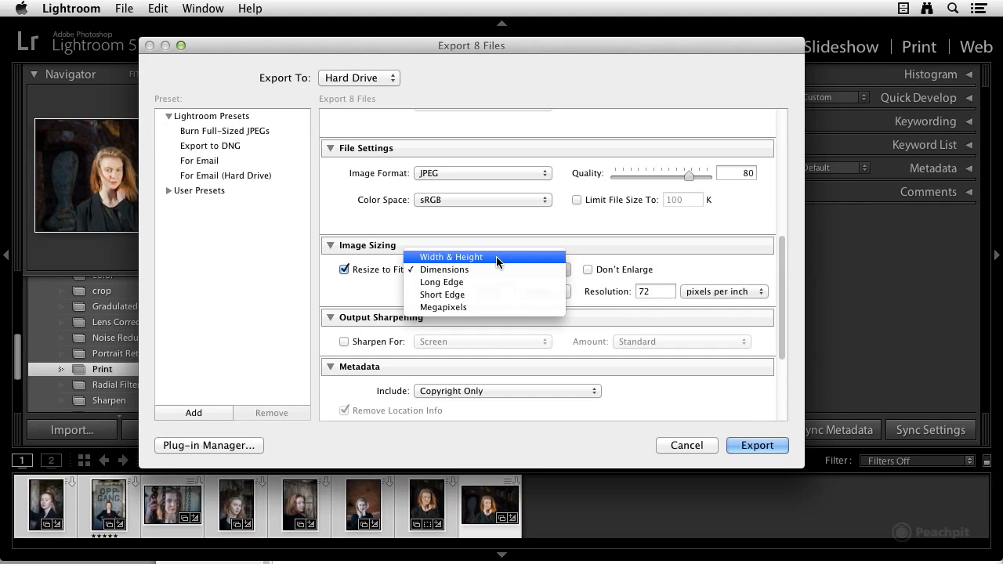
left_click(496, 257)
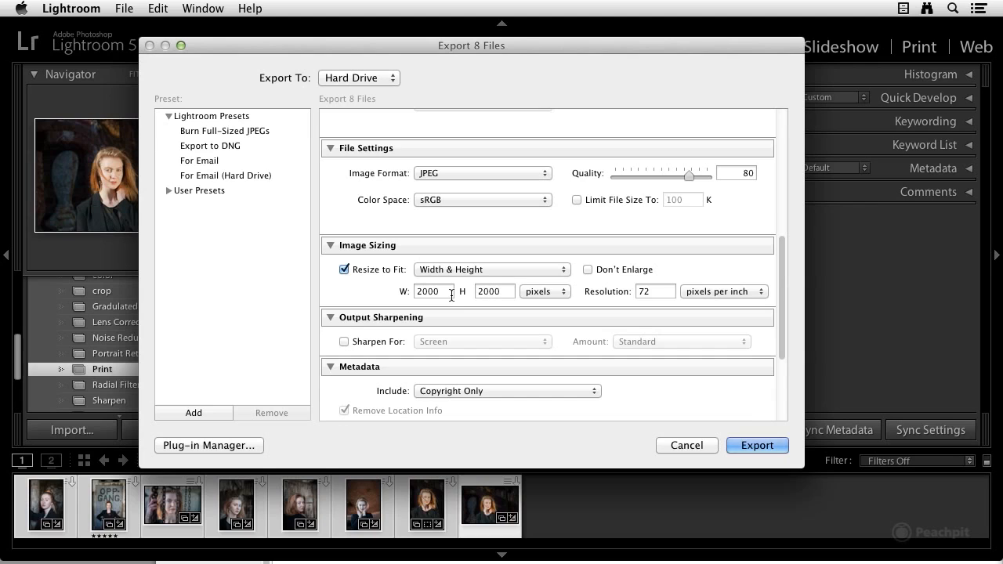
Try the Dimensions, Long Edge, Short Edge and Megapixels resize modes, and return Resize to Fit to Width & Height.
left_click(478, 269)
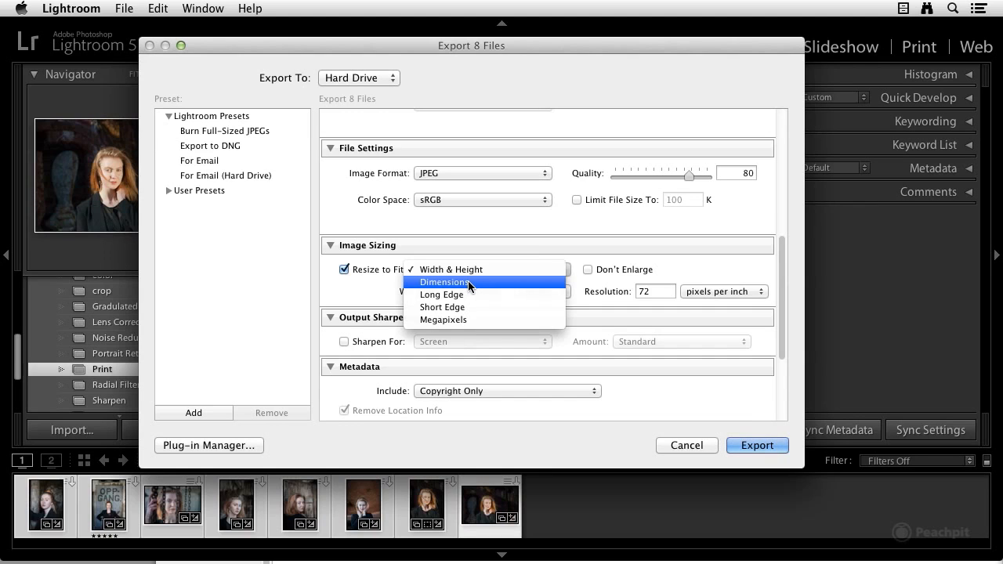
left_click(469, 282)
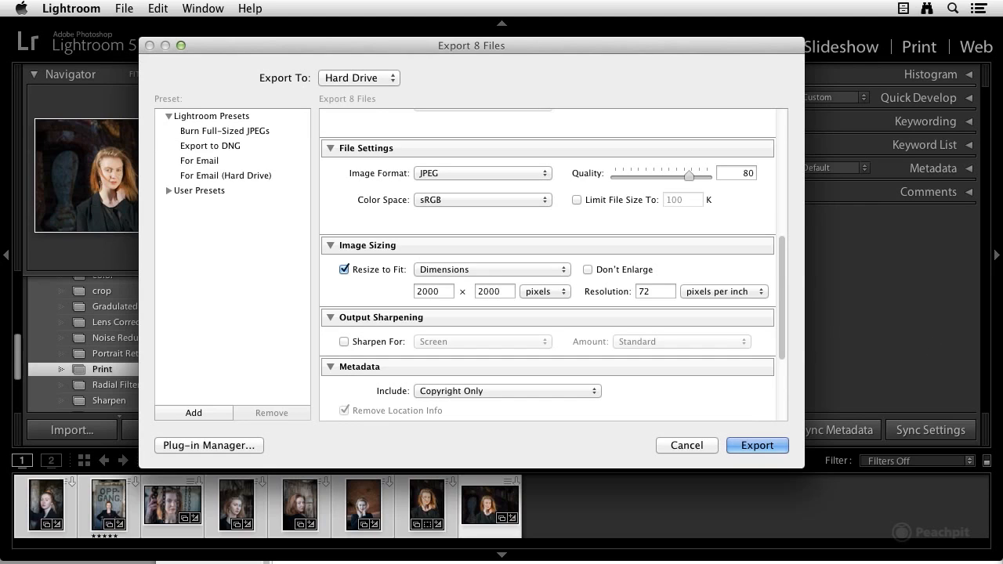
left_click(555, 269)
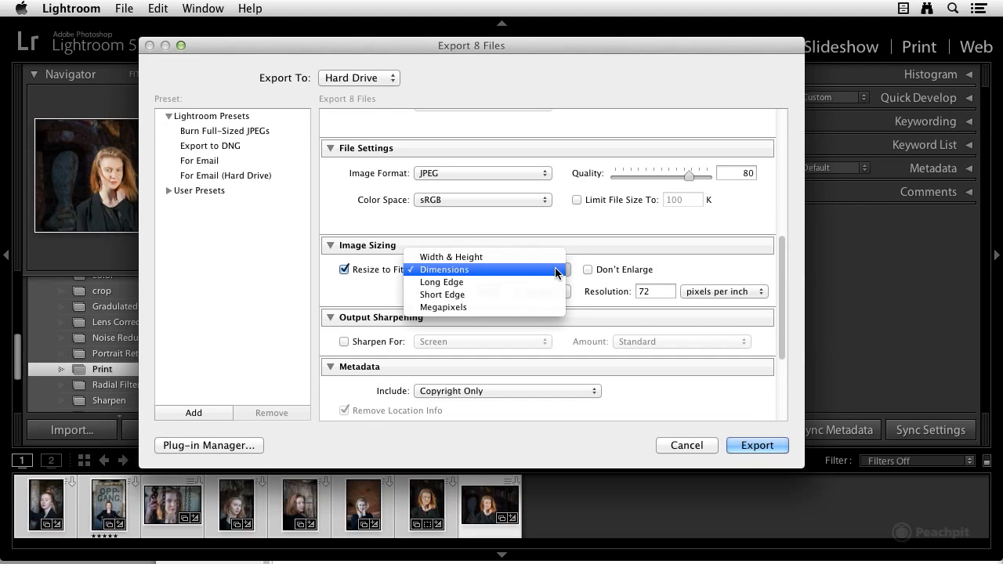
left_click(556, 271)
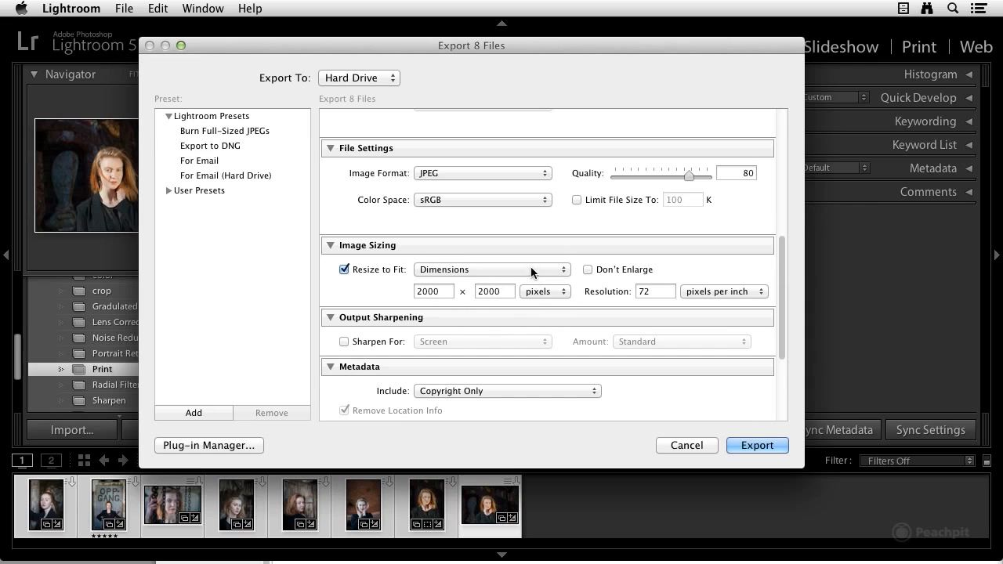
left_click(530, 270)
left_click(526, 284)
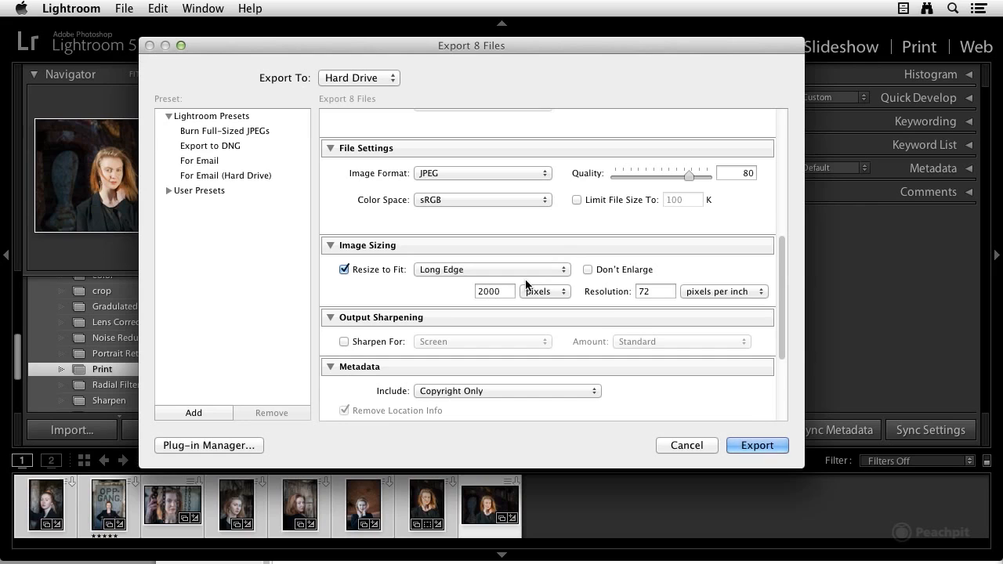
left_click(527, 268)
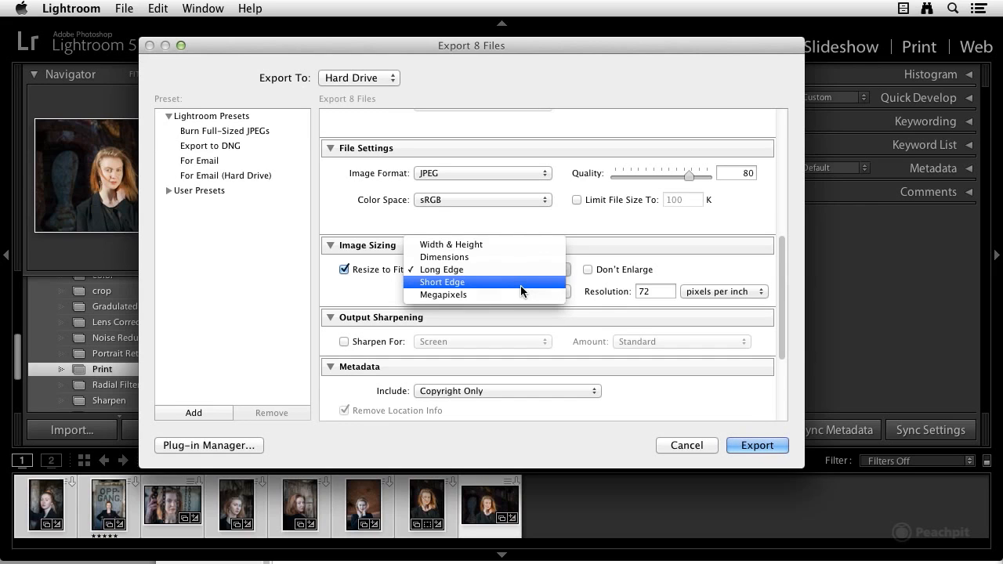
left_click(522, 289)
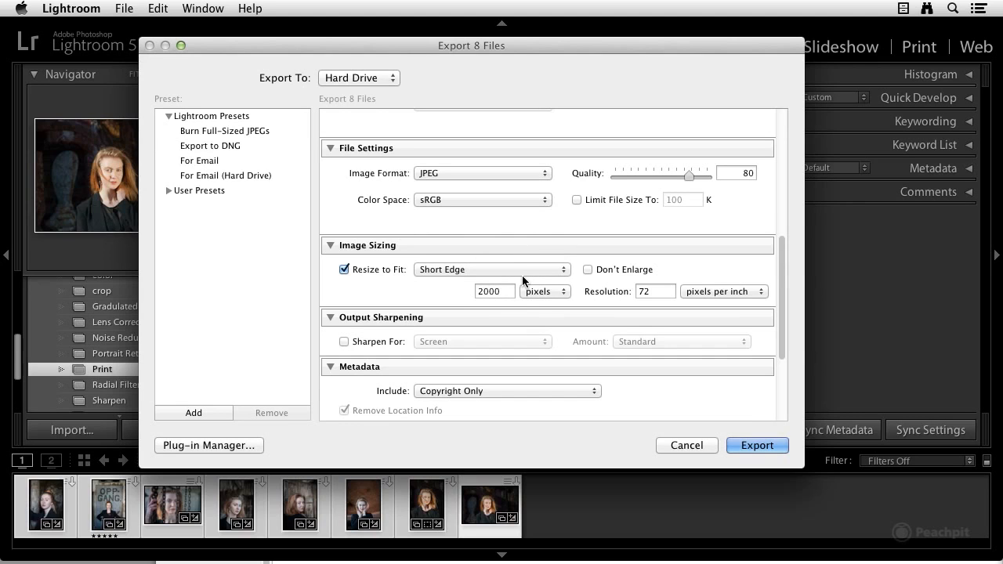
left_click(513, 271)
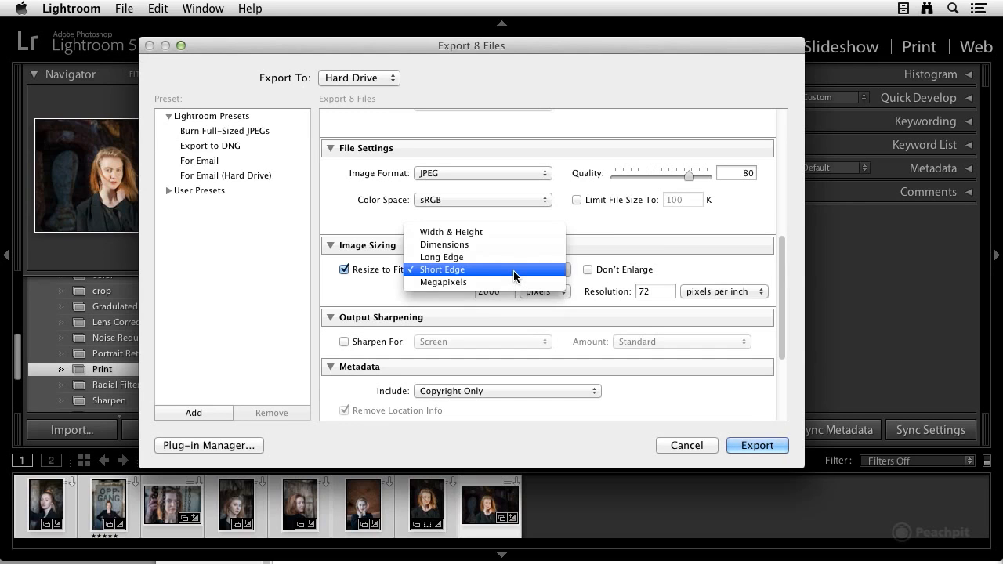
left_click(509, 283)
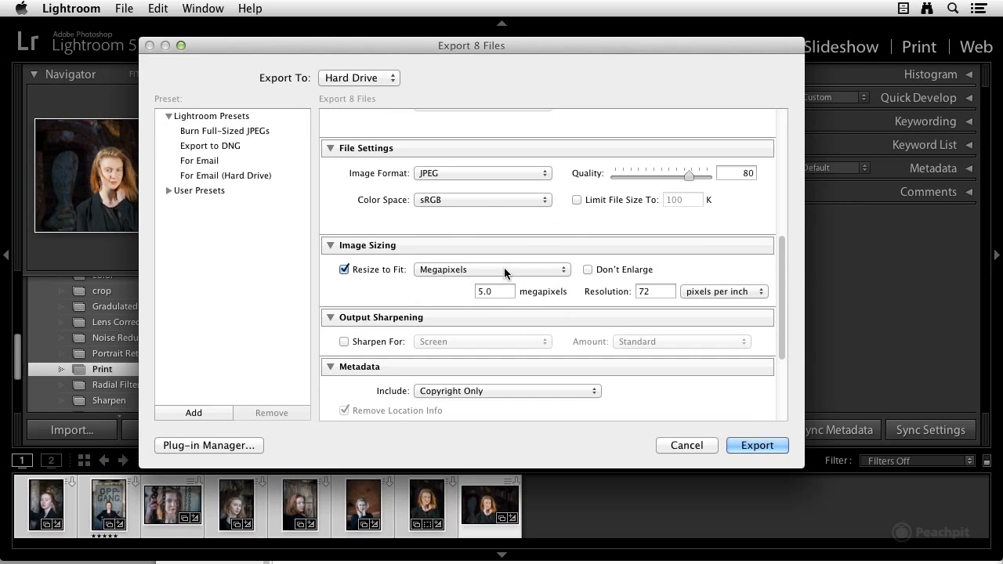
left_click(503, 270)
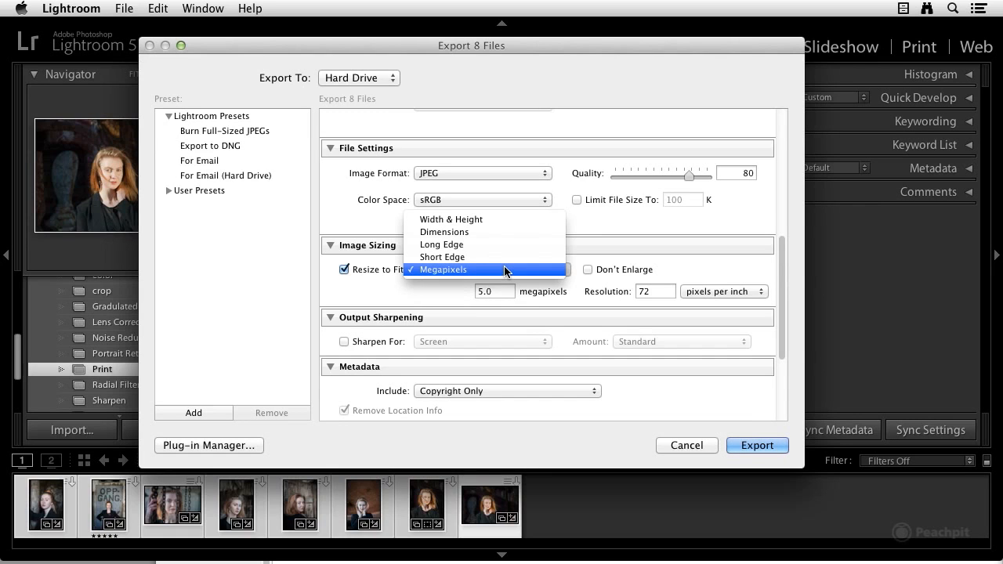
left_click(501, 220)
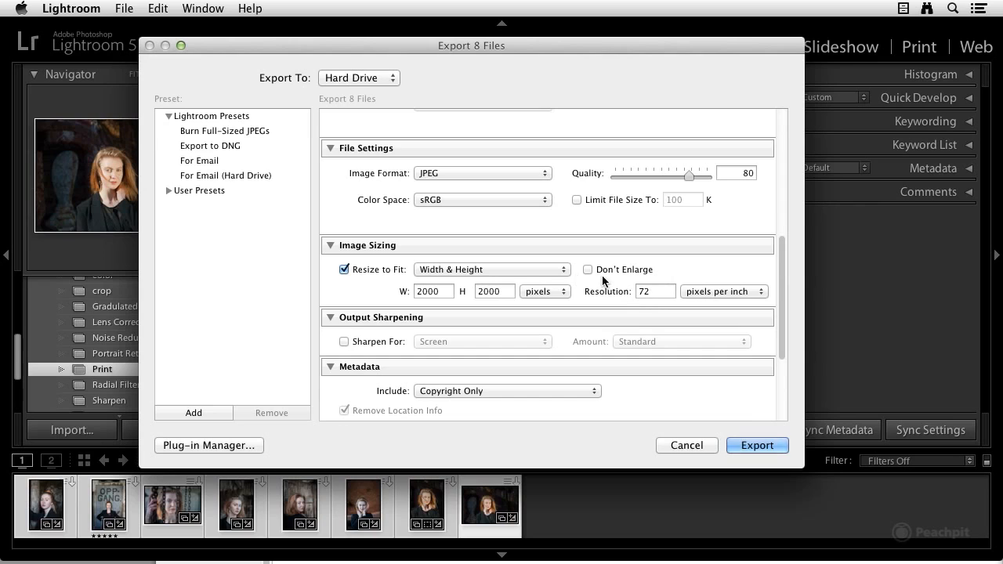
Enable output sharpening for Screen with the Standard amount.
scroll(631, 284, "down", 1)
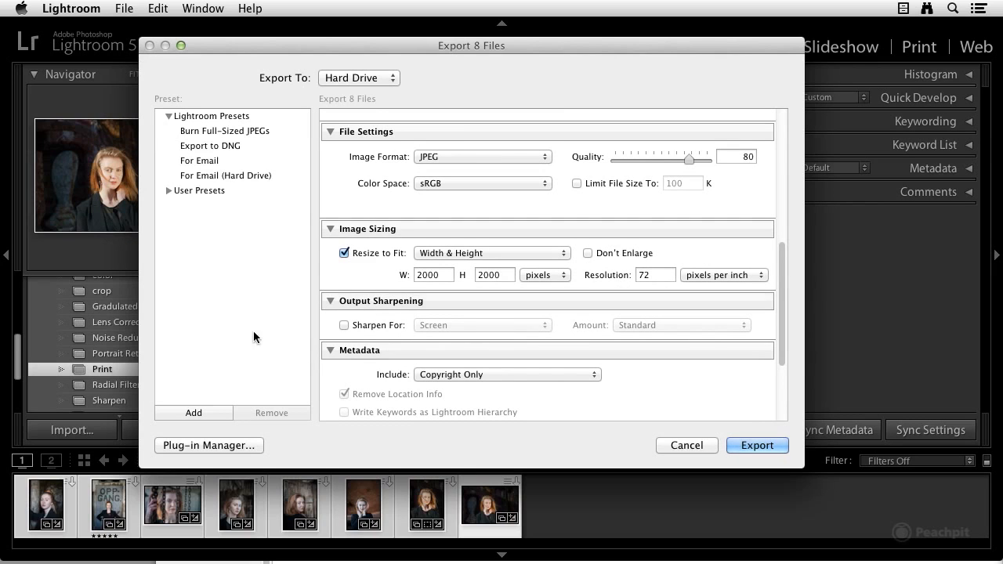
left_click(345, 325)
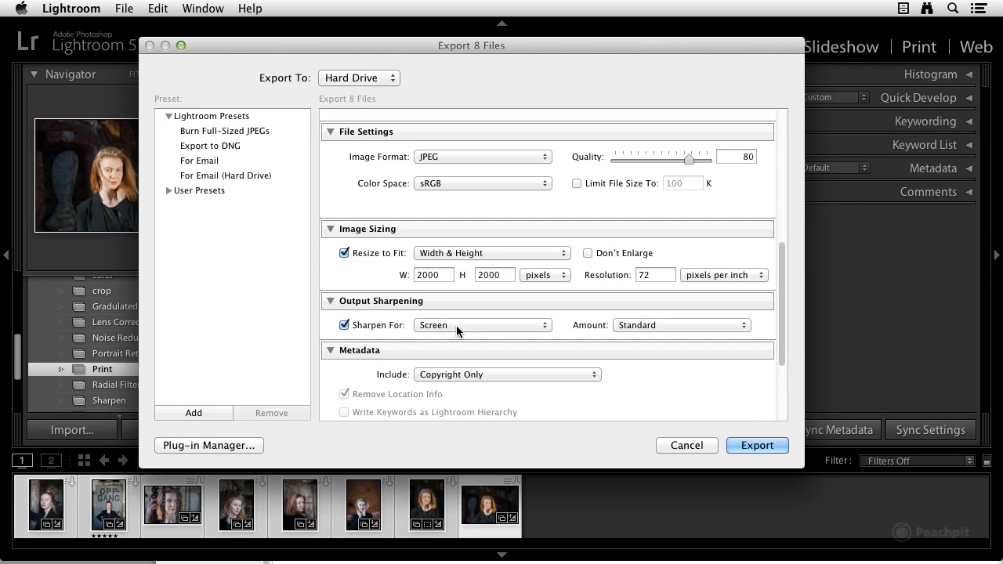
left_click(456, 325)
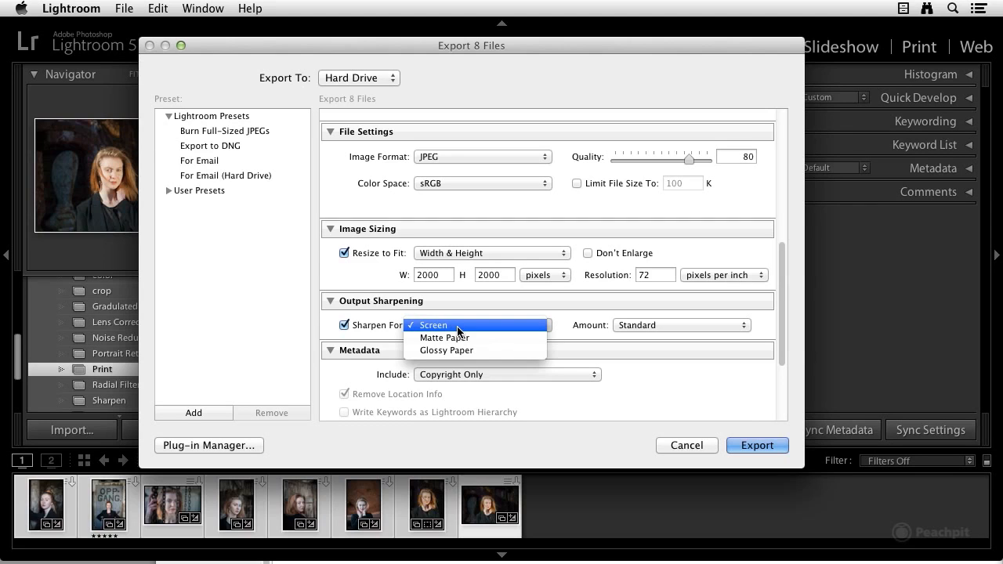
left_click(458, 329)
left_click(667, 326)
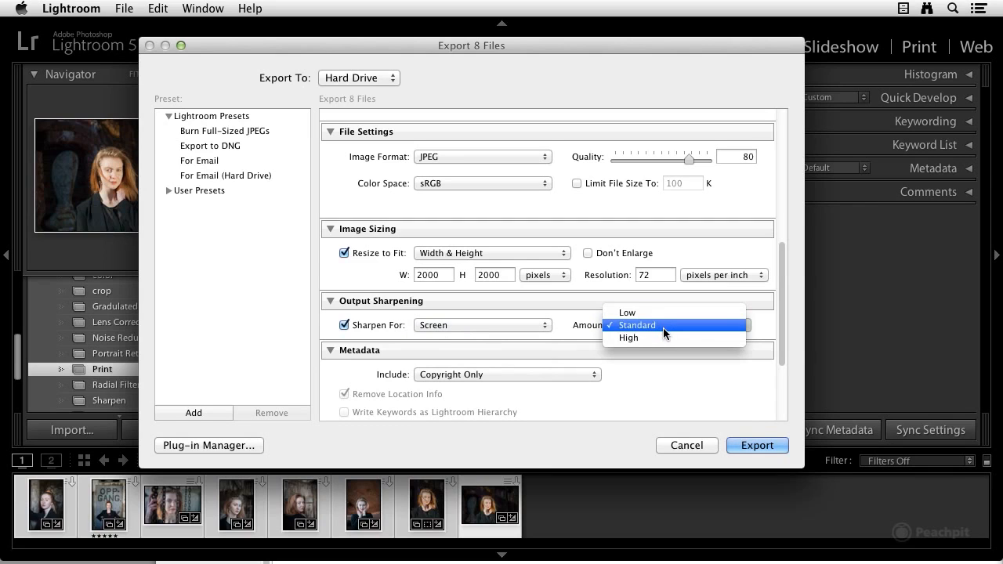
left_click(662, 324)
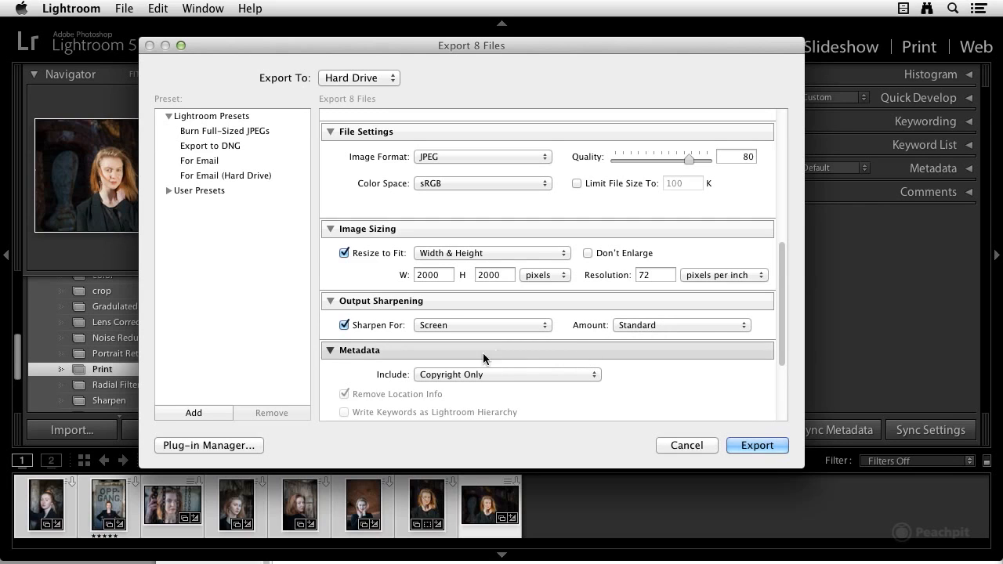
Review the metadata inclusion choices for the exported files and keep Copyright Only.
scroll(512, 372, "down", 3)
left_click(511, 320)
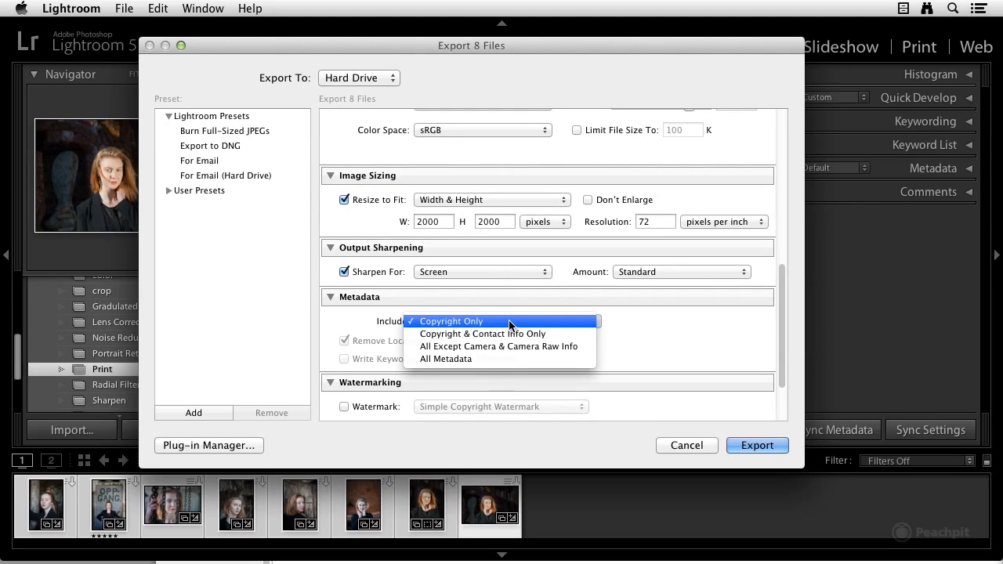
left_click(508, 322)
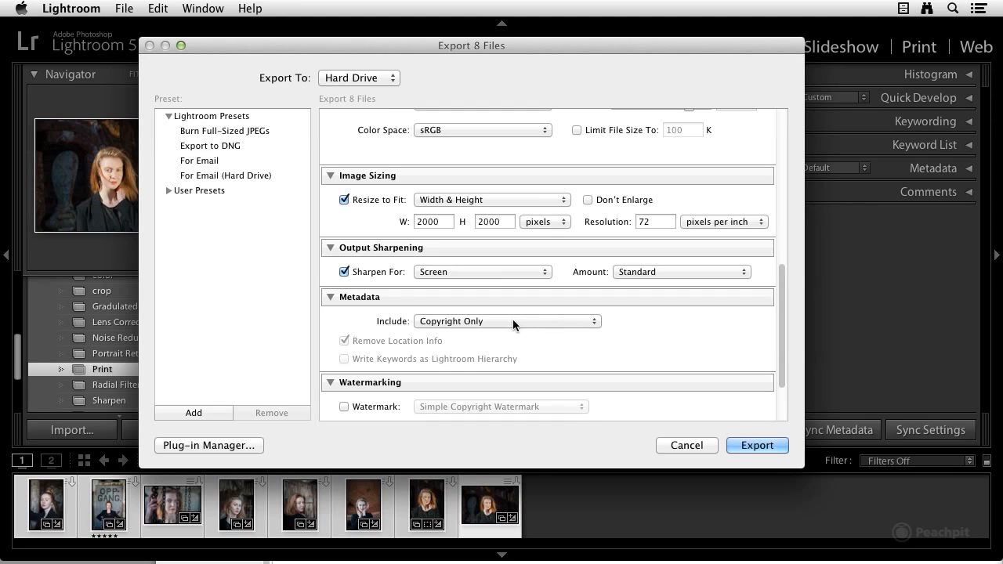
Enable watermarking for the export and choose the custom copyright watermark bearing the photographer's name.
scroll(426, 359, "down", 2)
scroll(425, 360, "down", 2)
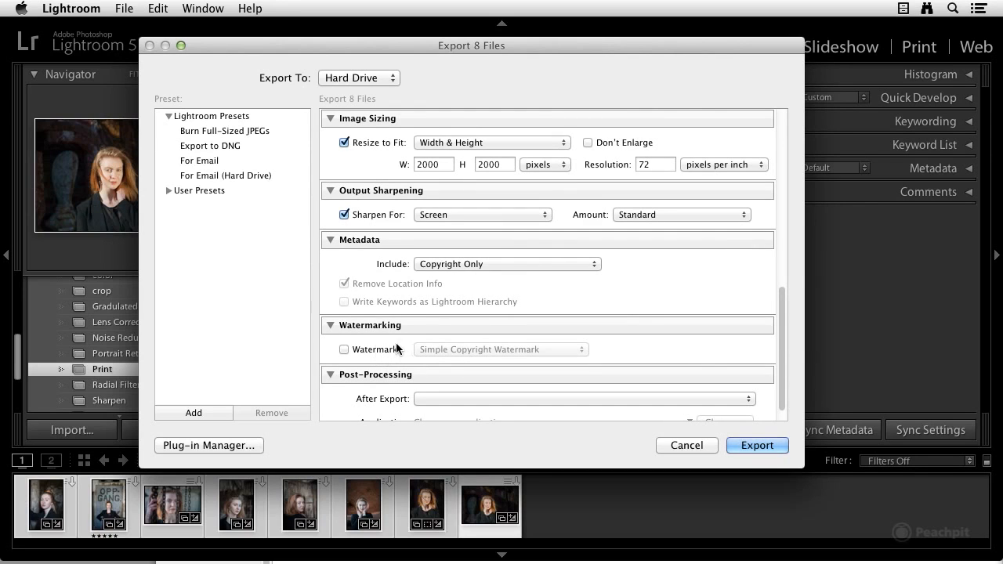
left_click(345, 350)
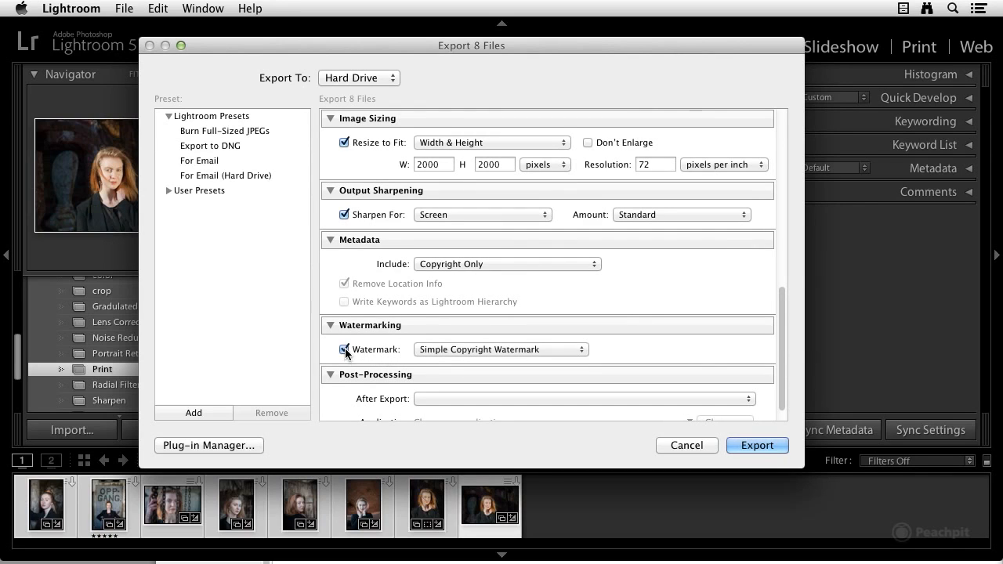
left_click(479, 351)
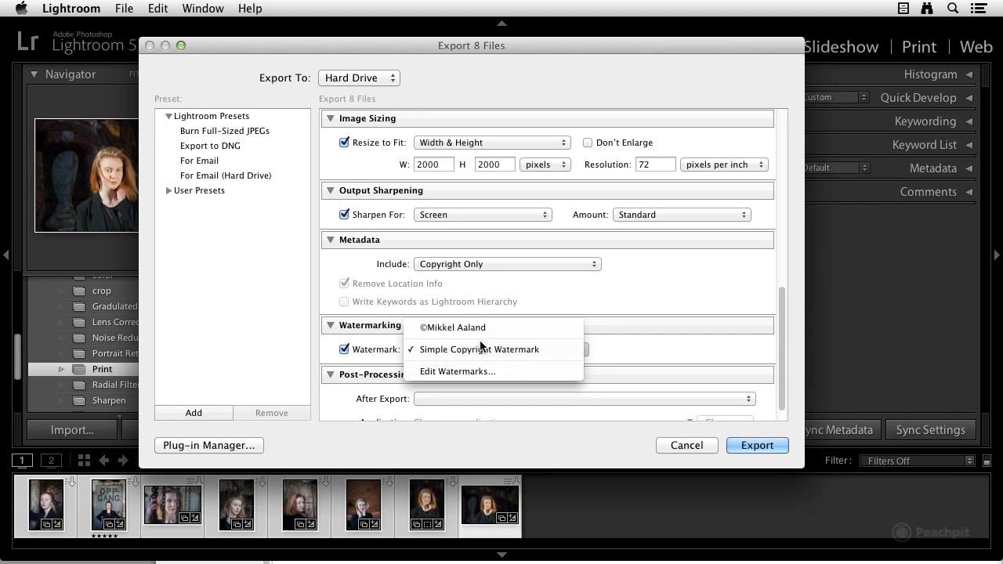
left_click(480, 329)
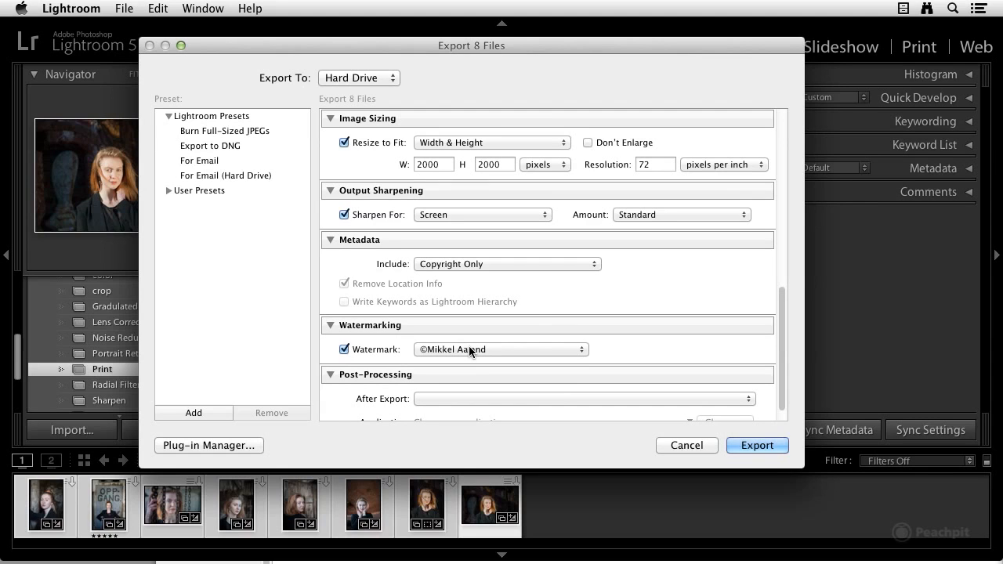
Open the Watermark Editor, examine the watermark's text options, effects, inset and anchor settings, and leave without saving changes.
left_click(469, 349)
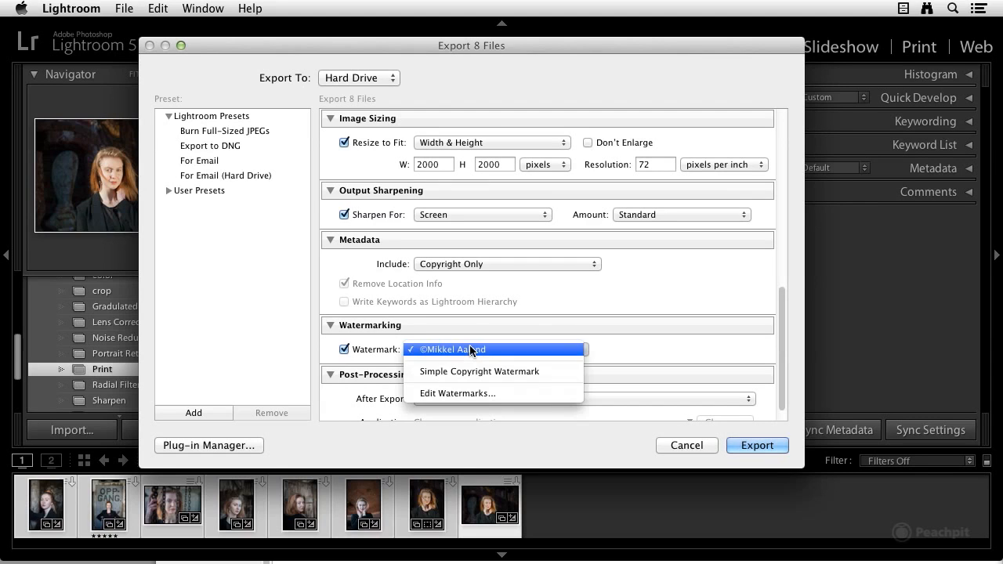
left_click(469, 394)
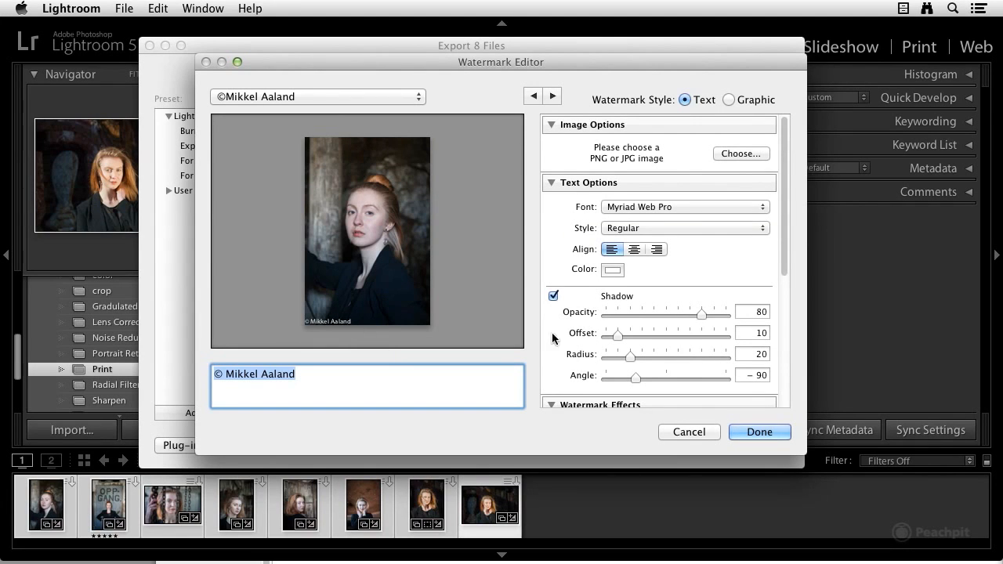
scroll(702, 345, "down", 1)
scroll(702, 346, "down", 5)
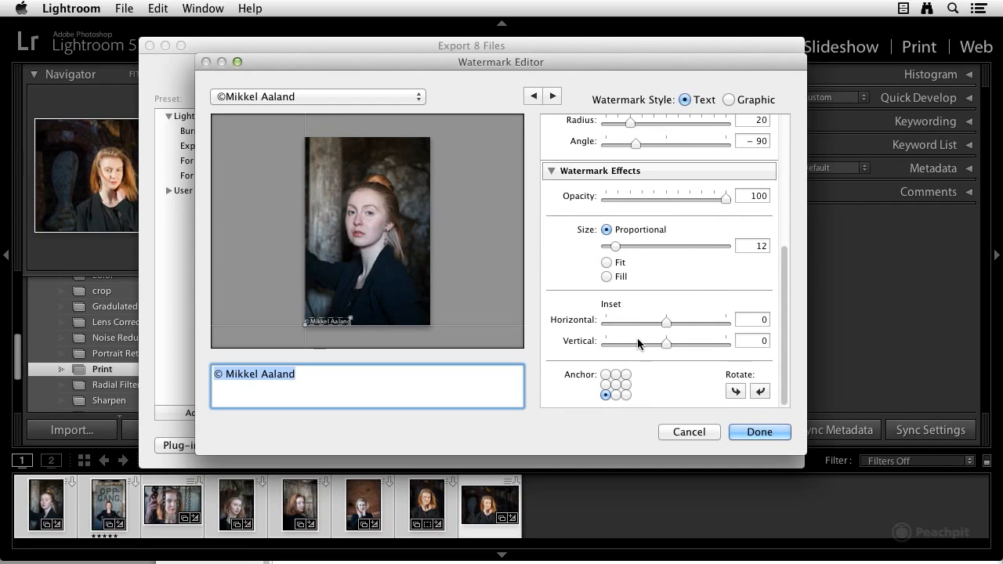
left_click(683, 433)
Set the post-processing action after export to Show in Finder.
scroll(572, 350, "down", 1)
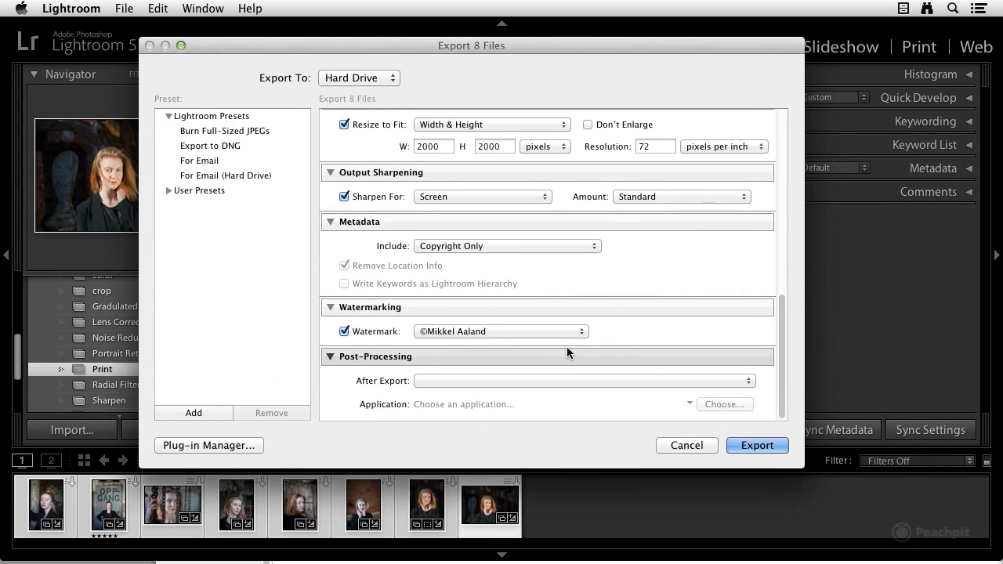
left_click(499, 381)
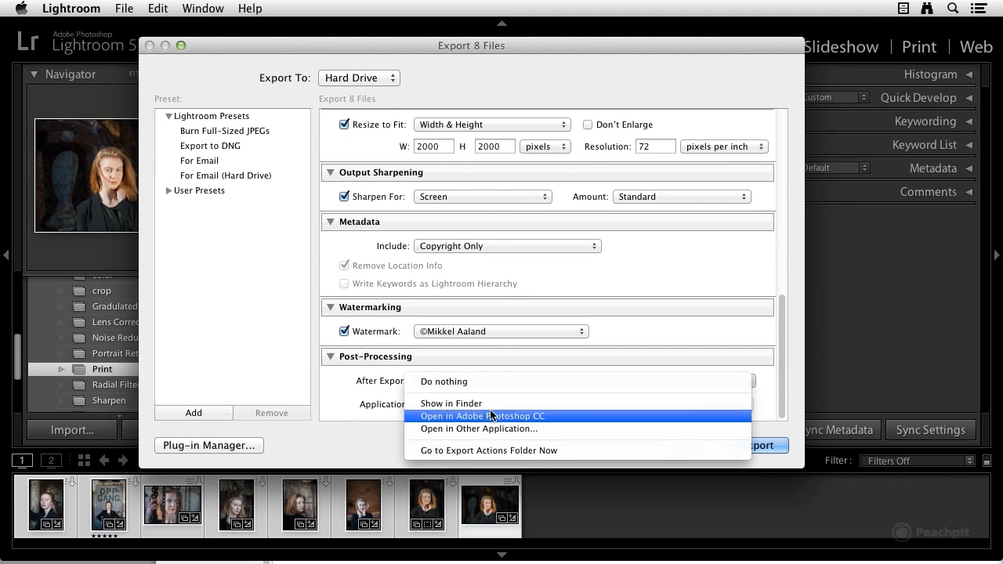
left_click(491, 404)
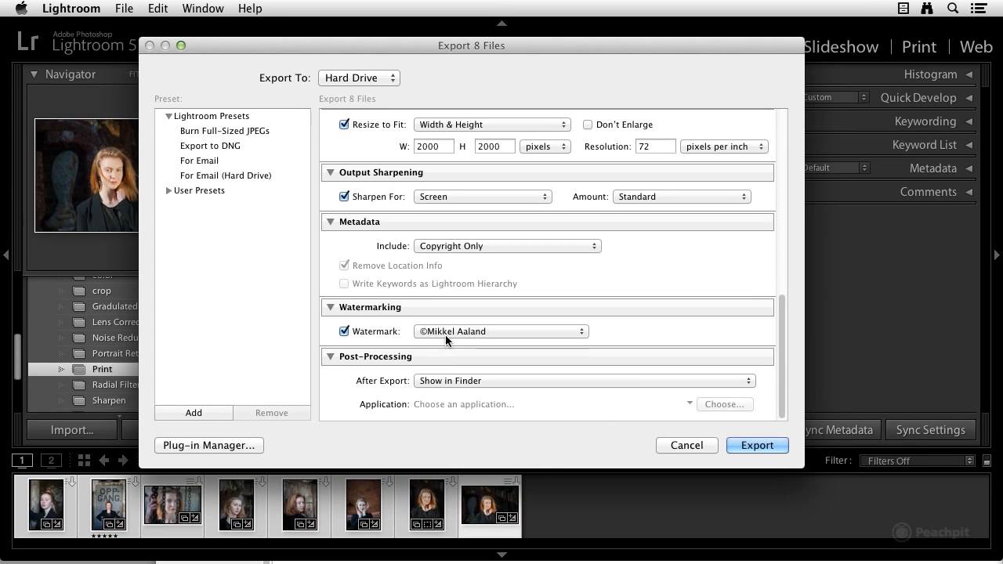
Start a new user preset from the current export settings and cancel its creation.
scroll(480, 298, "up", 1)
scroll(482, 292, "up", 8)
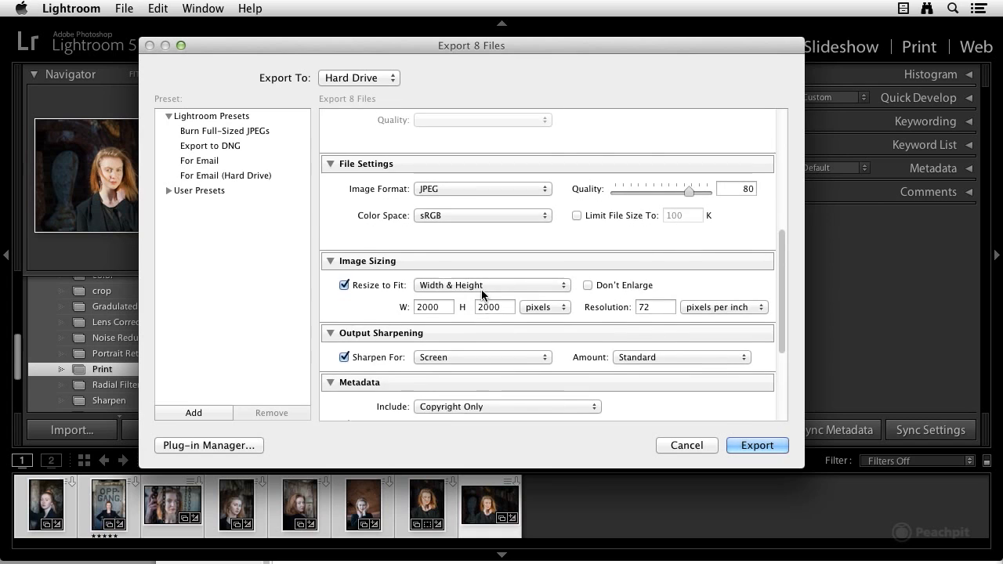
scroll(483, 287, "up", 3)
scroll(484, 285, "down", 10)
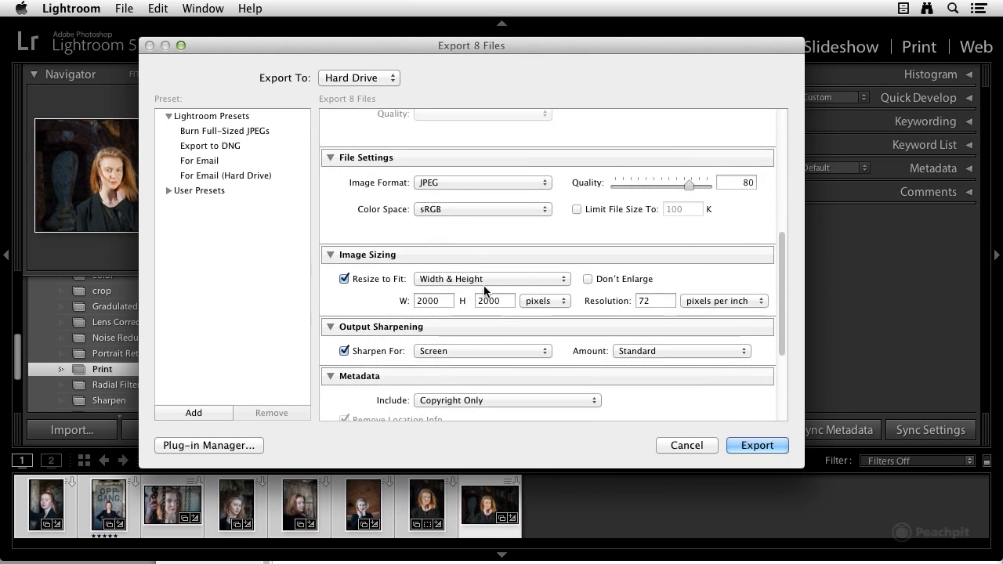
left_click(207, 410)
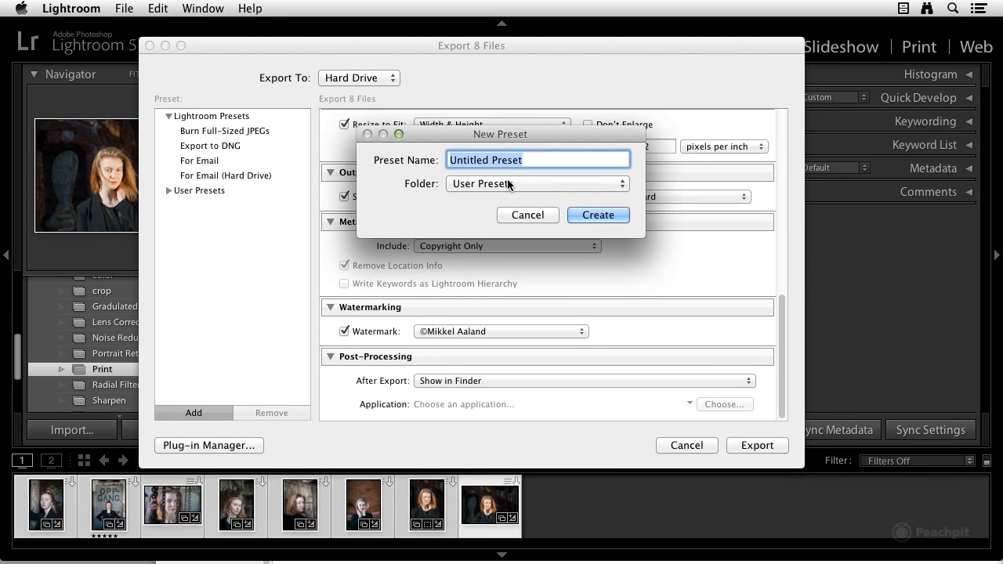
left_click(544, 214)
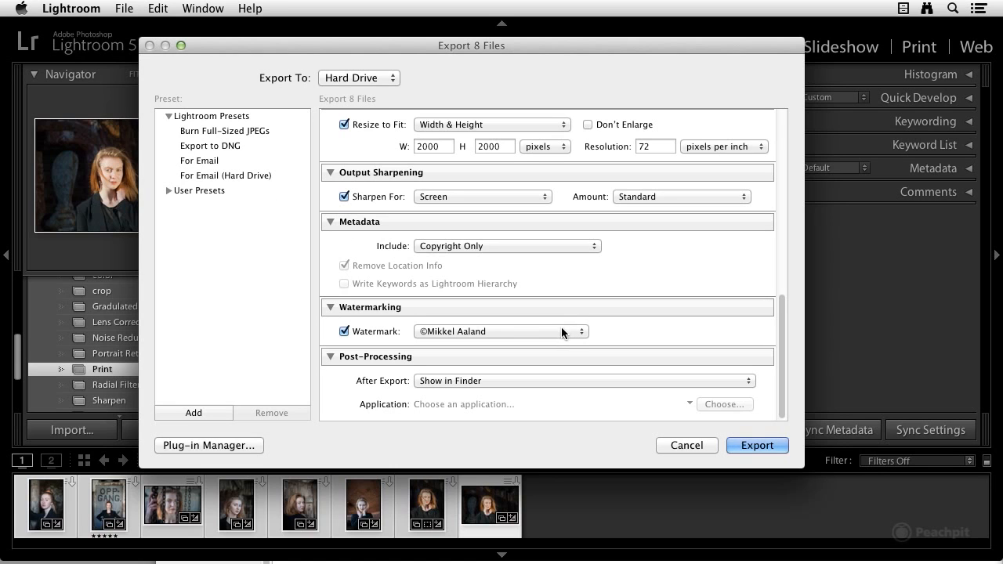
Check the export settings from file naming to post-processing and export the eight photos.
scroll(540, 326, "up", 10)
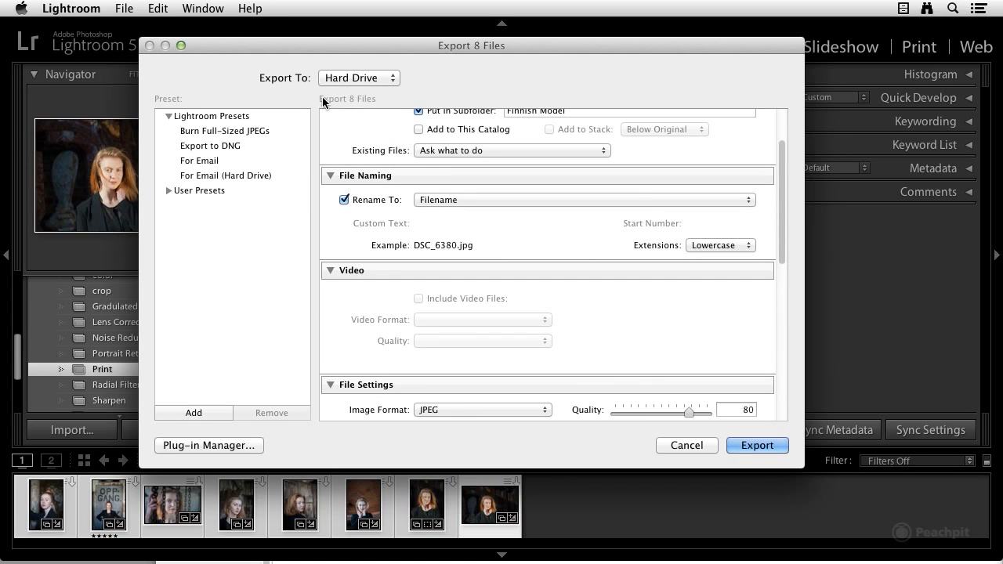
scroll(706, 360, "down", 4)
scroll(706, 361, "down", 7)
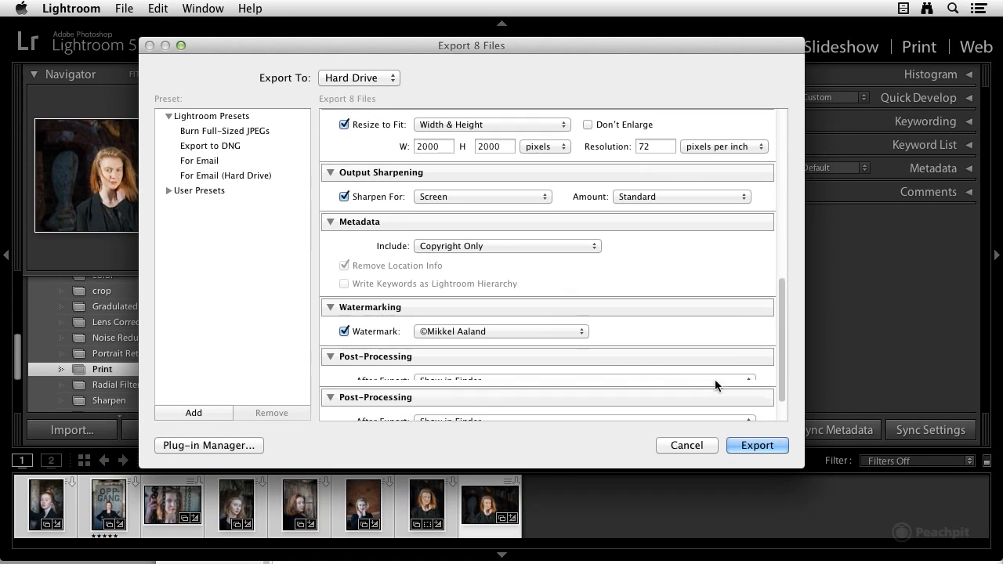
left_click(750, 444)
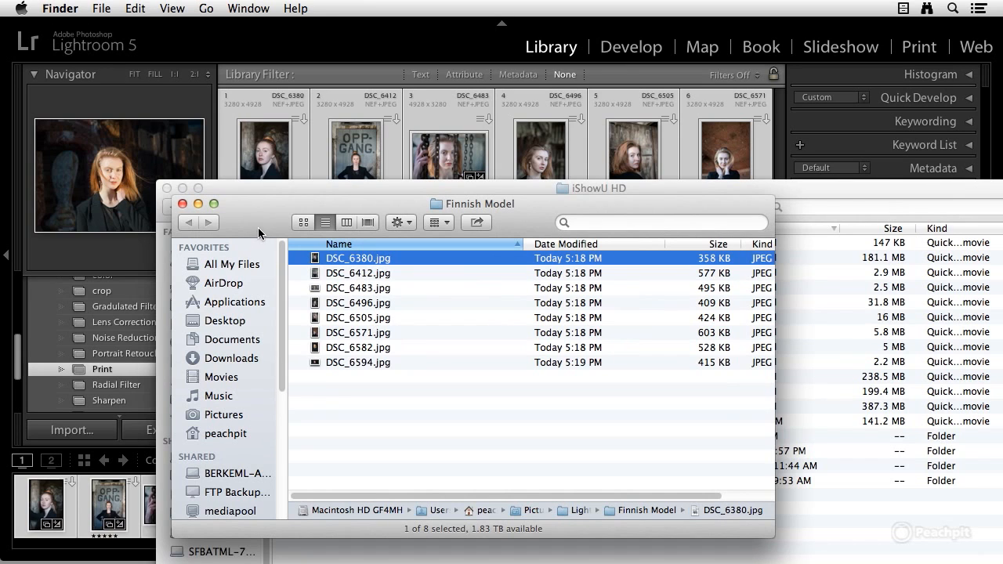
Switch from Finder back to Lightroom and show the active photo in Loupe view.
left_click(202, 95)
key("e")
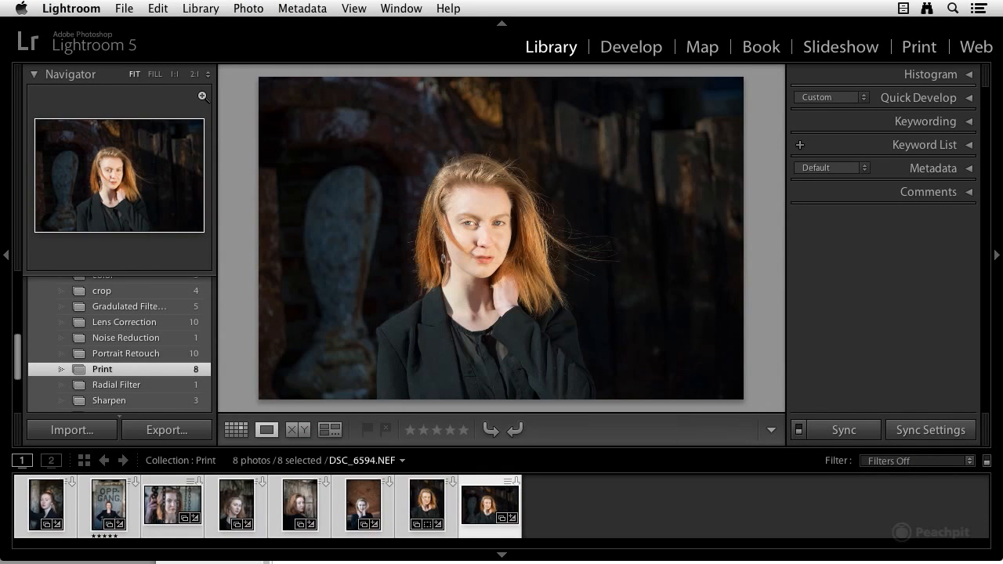